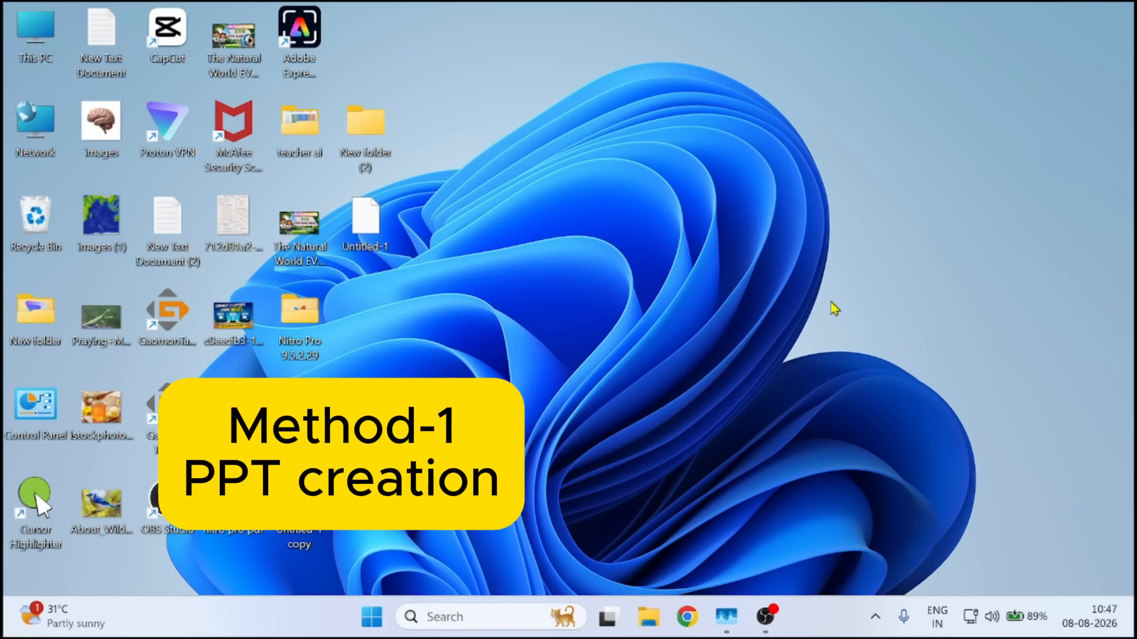
Step: In Chrome, search the web for "gemini notebook lm" and launch Gemini Notebook from its official site
click(687, 616)
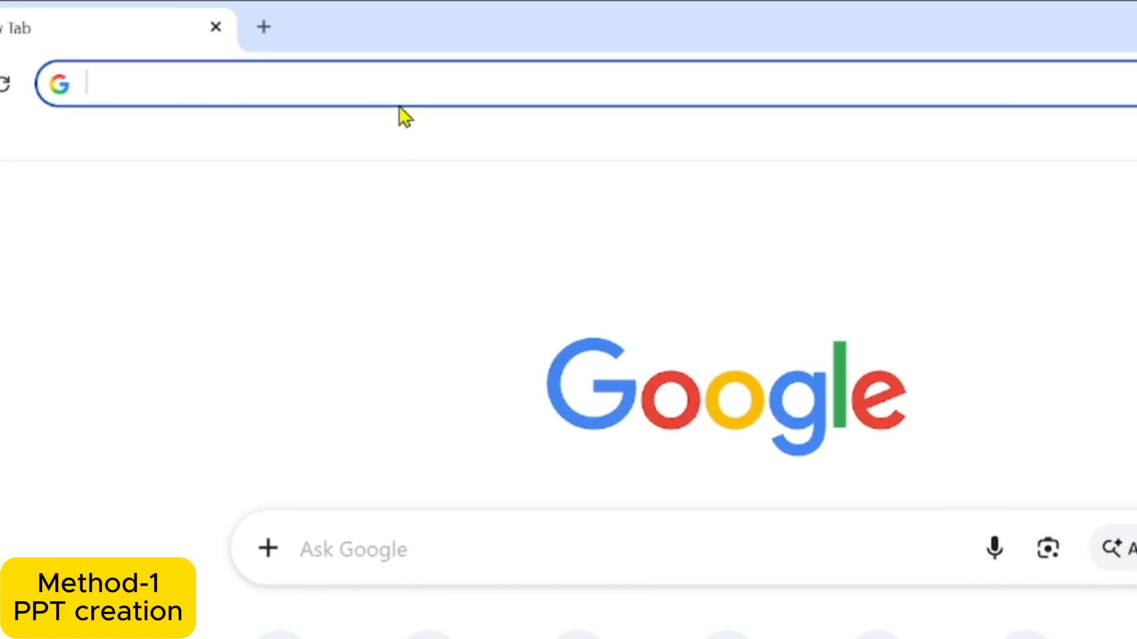
text(gemini notebook lm)
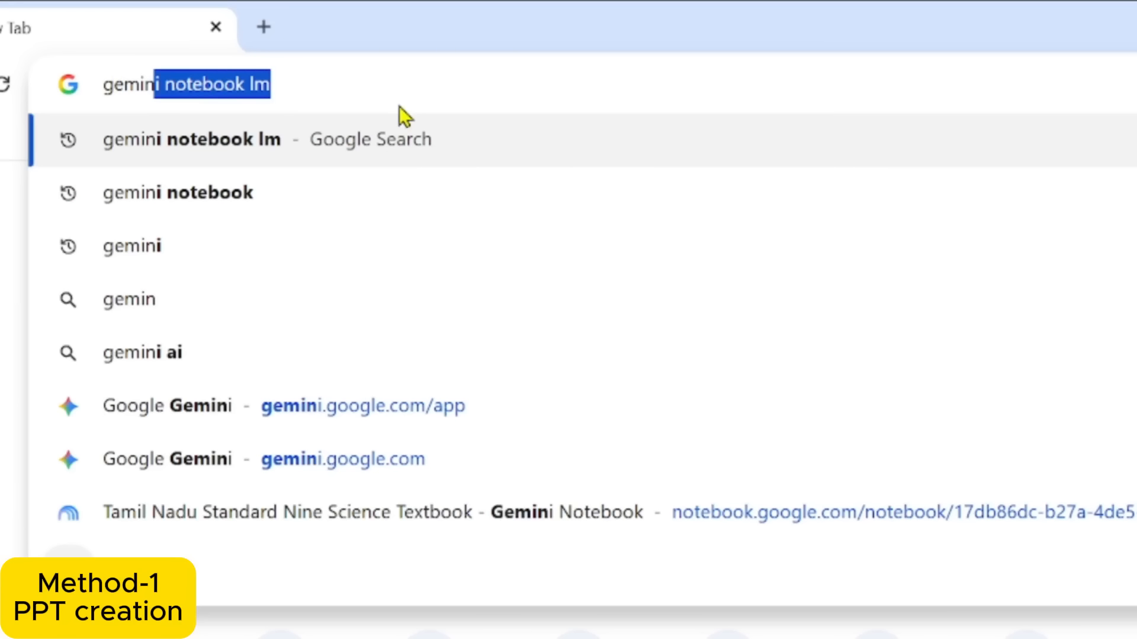
click(378, 141)
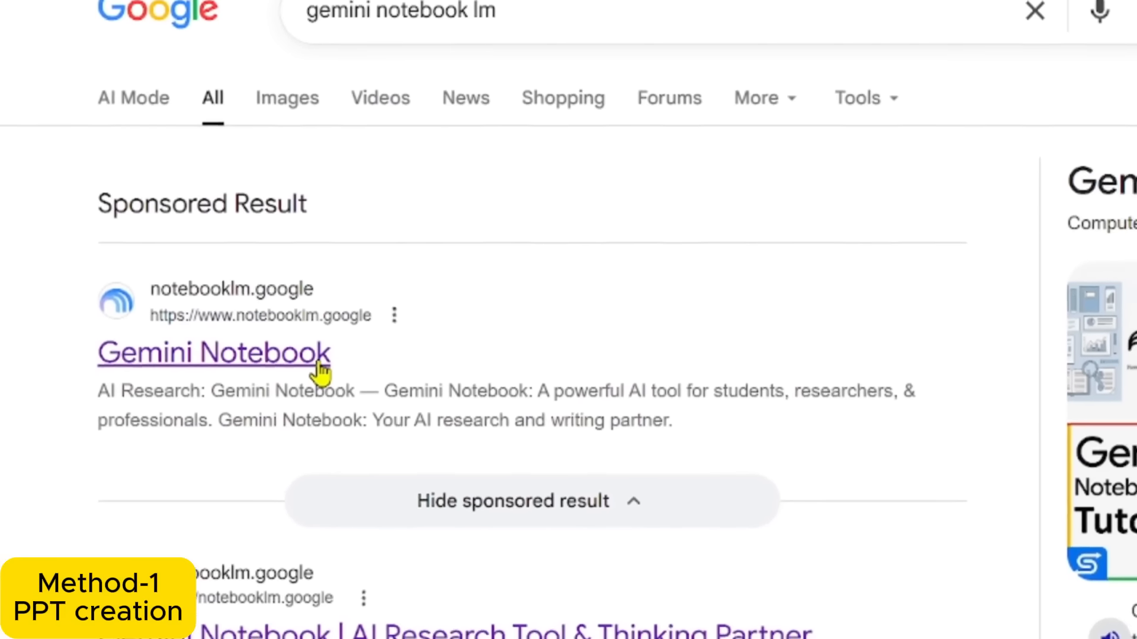
click(307, 405)
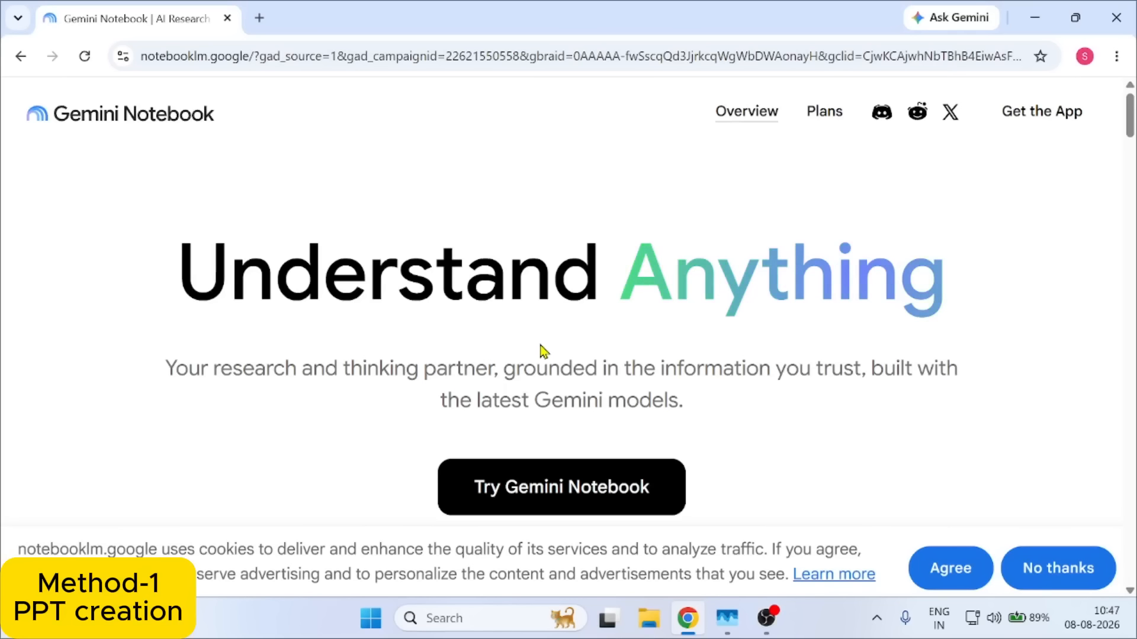
click(649, 503)
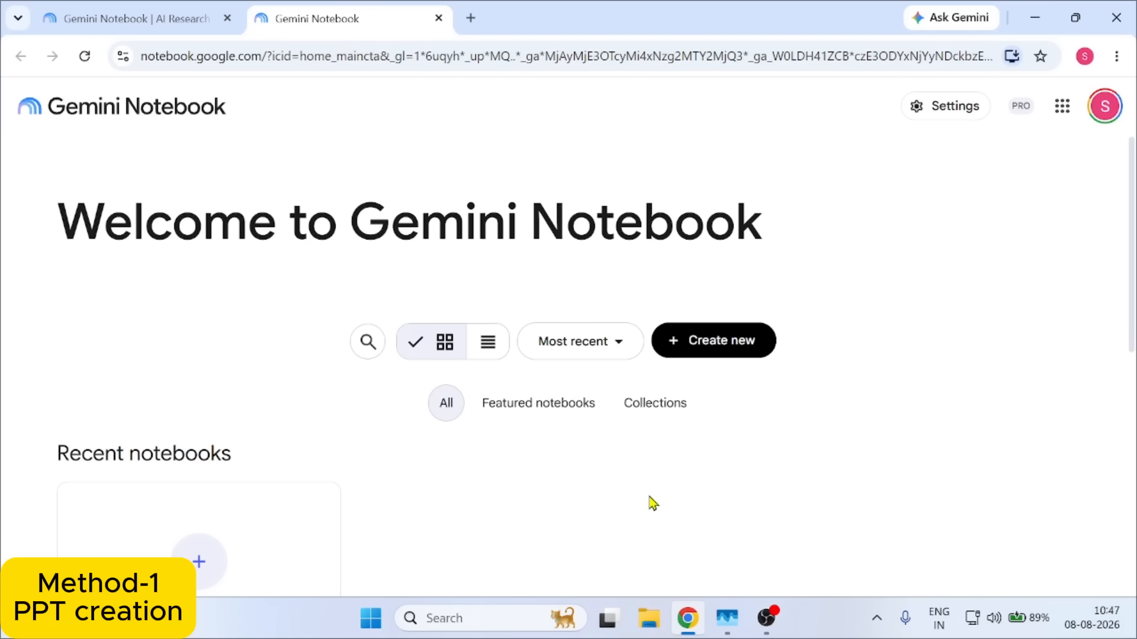
Step: Create a new empty notebook and dismiss its source prompt without adding anything
scroll(651, 502, down, 2)
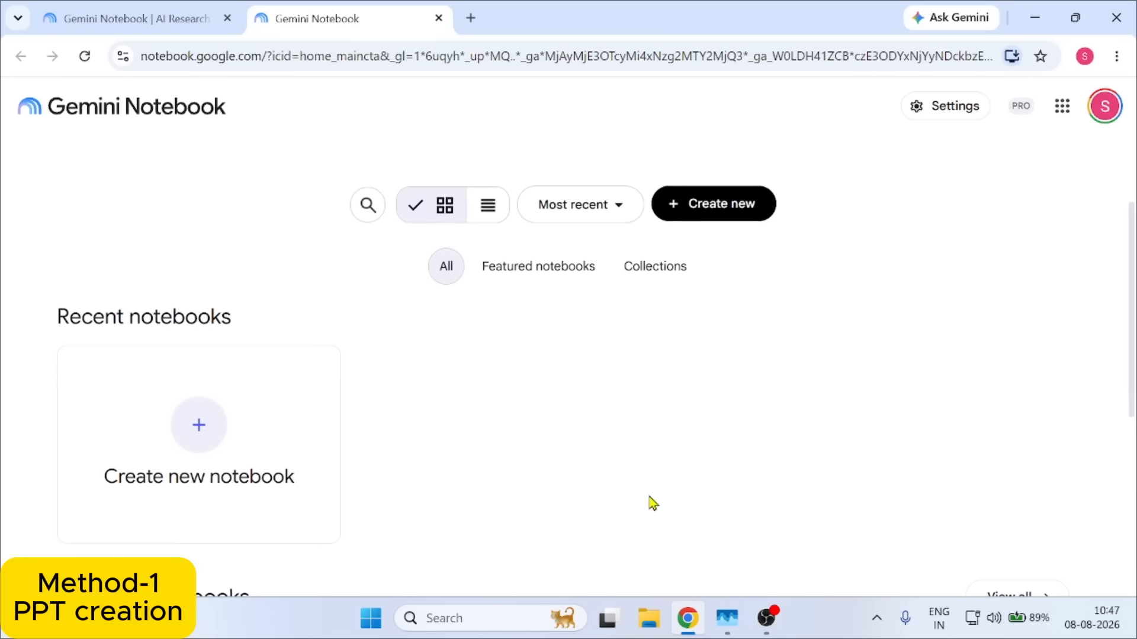
scroll(651, 502, down, 2)
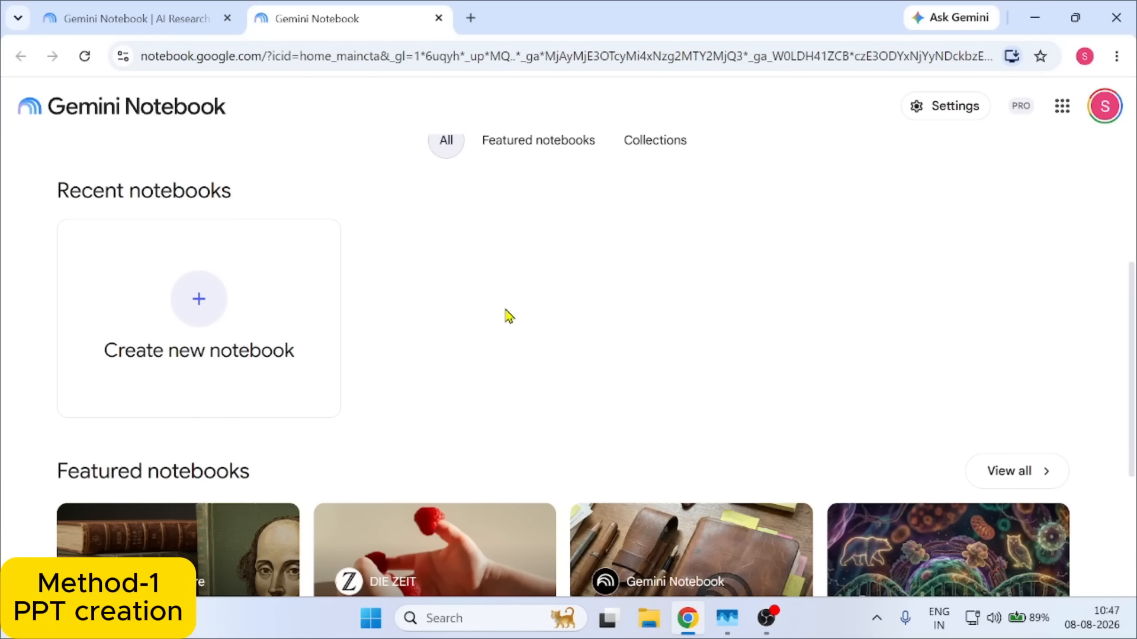
click(283, 343)
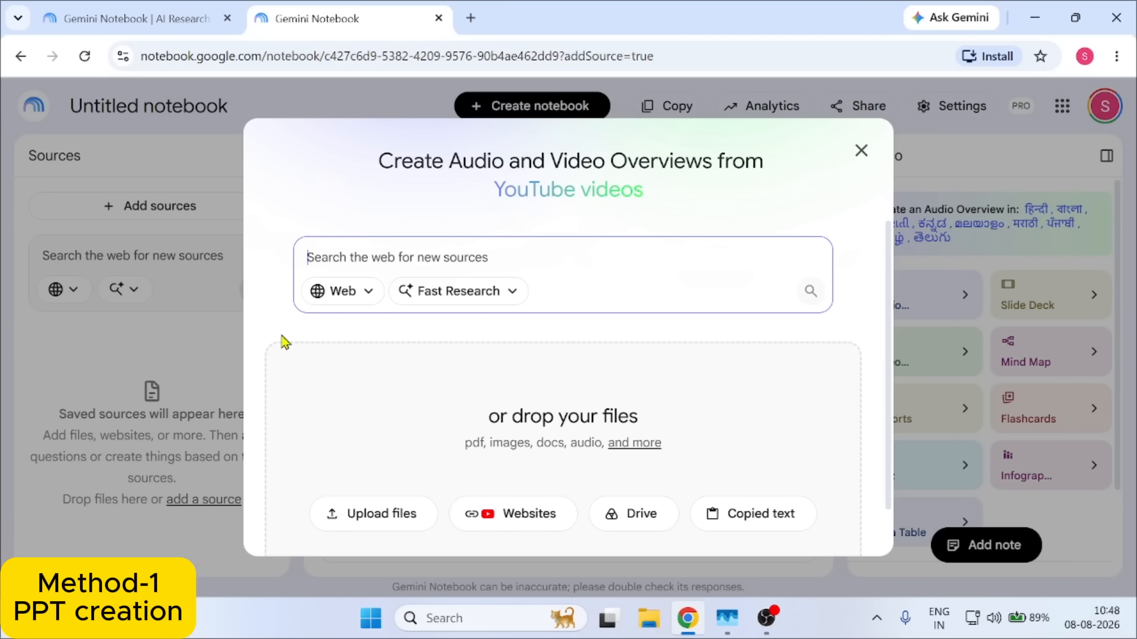
click(860, 152)
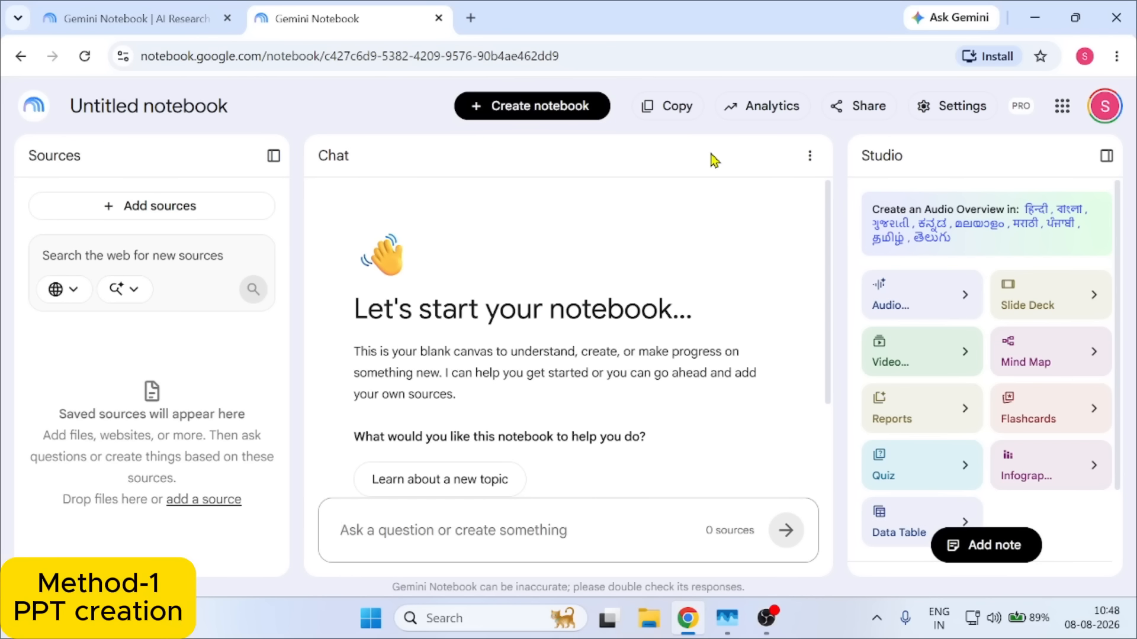
Step: Upload Class_7_Science.pdf from the Downloads folder as a source for the notebook
click(222, 218)
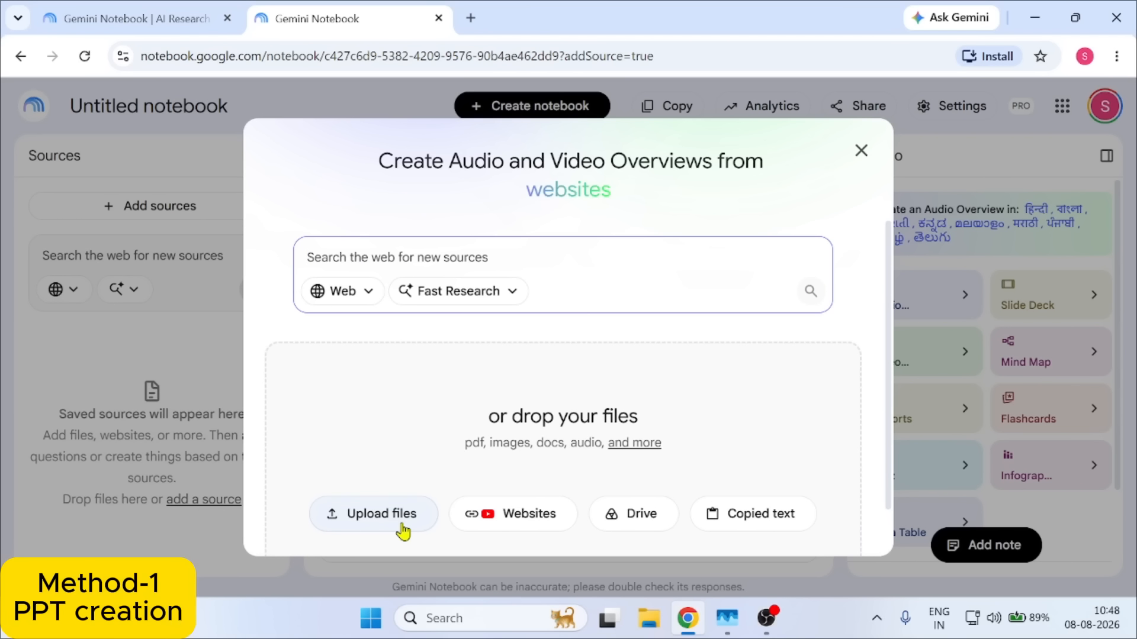
click(403, 531)
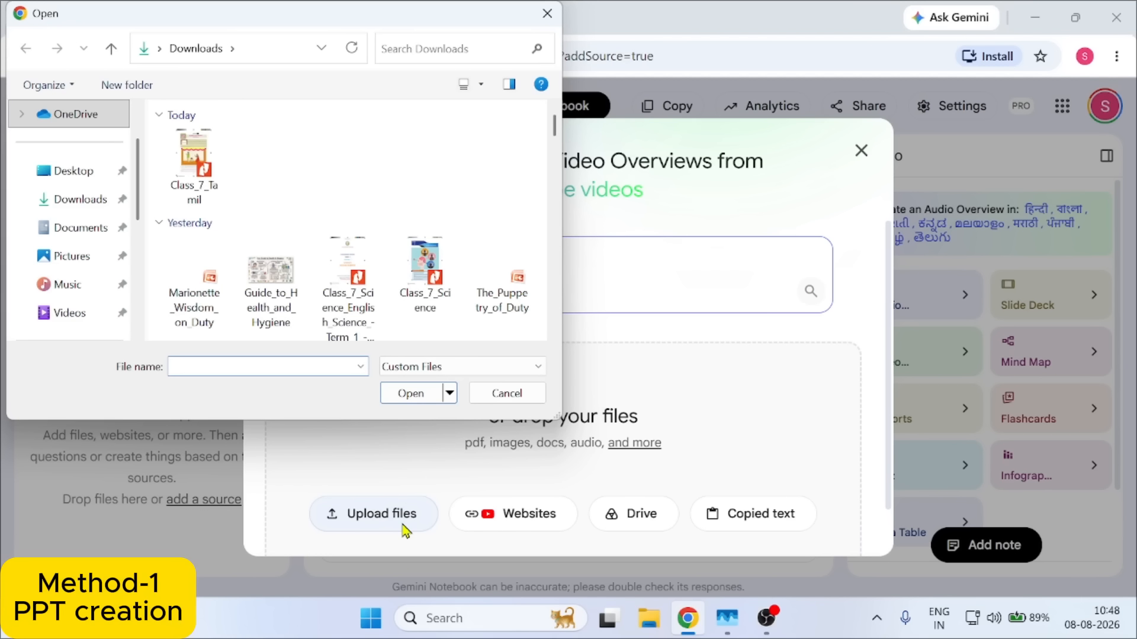
click(455, 292)
click(394, 394)
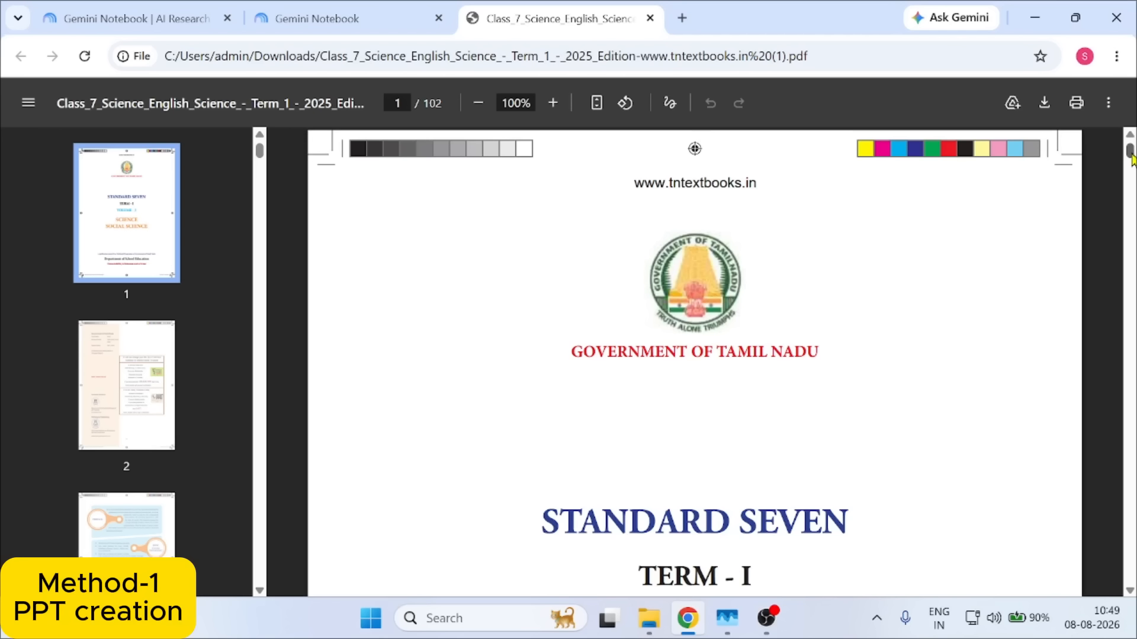
Step: Return from the textbook PDF to the notebook and customize a slide deck as Presenter Slides in English with Short length
drag(1131, 157, 1132, 172)
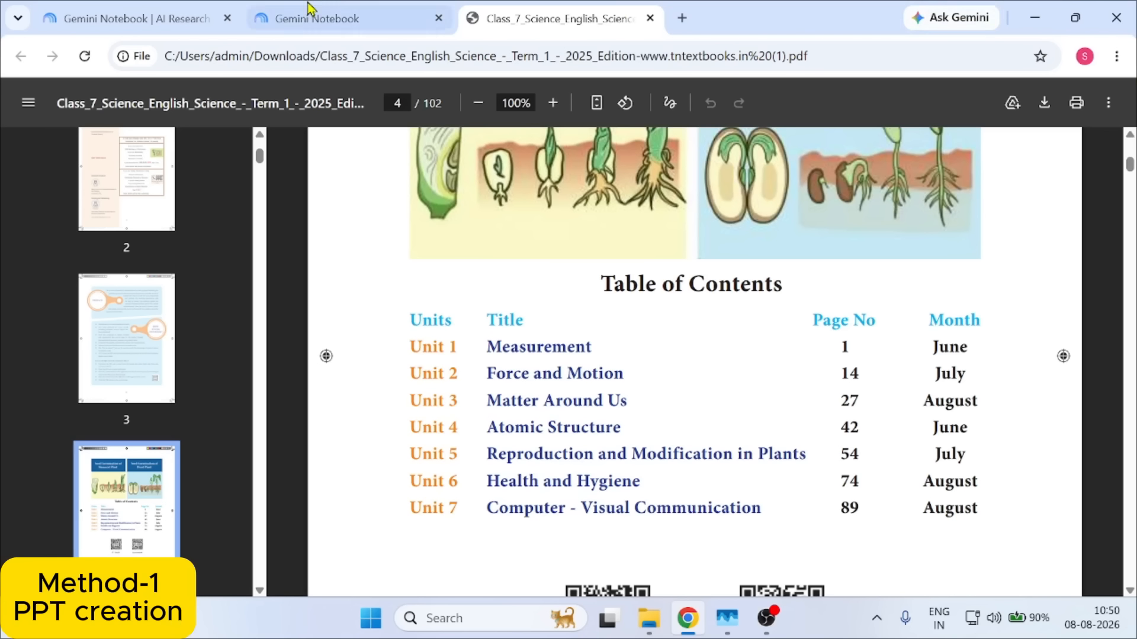
click(284, 8)
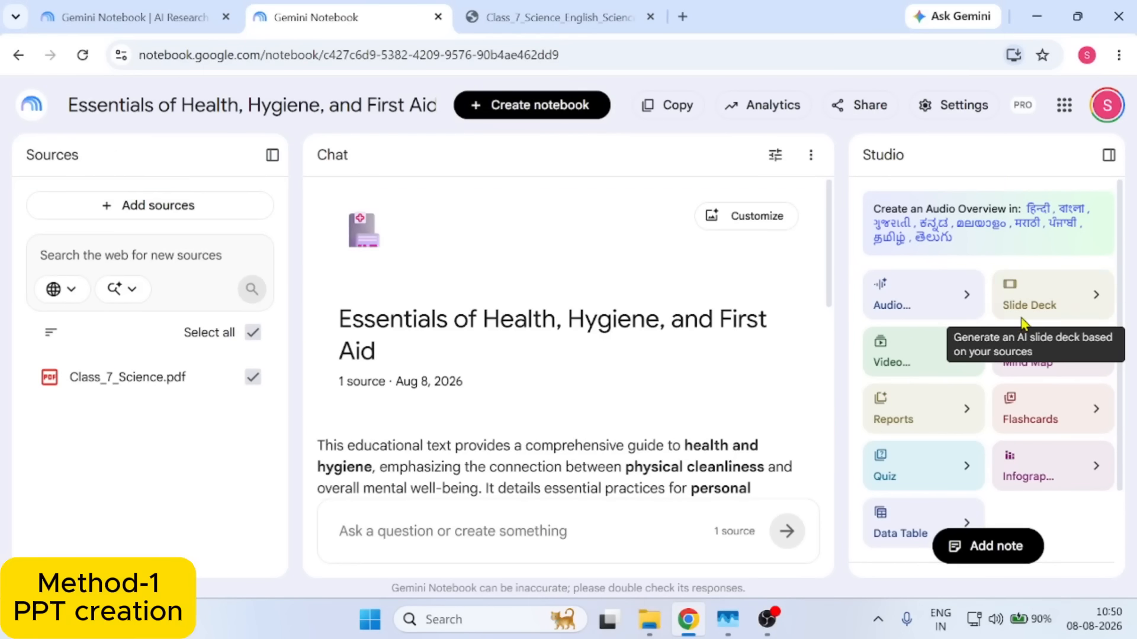
click(619, 409)
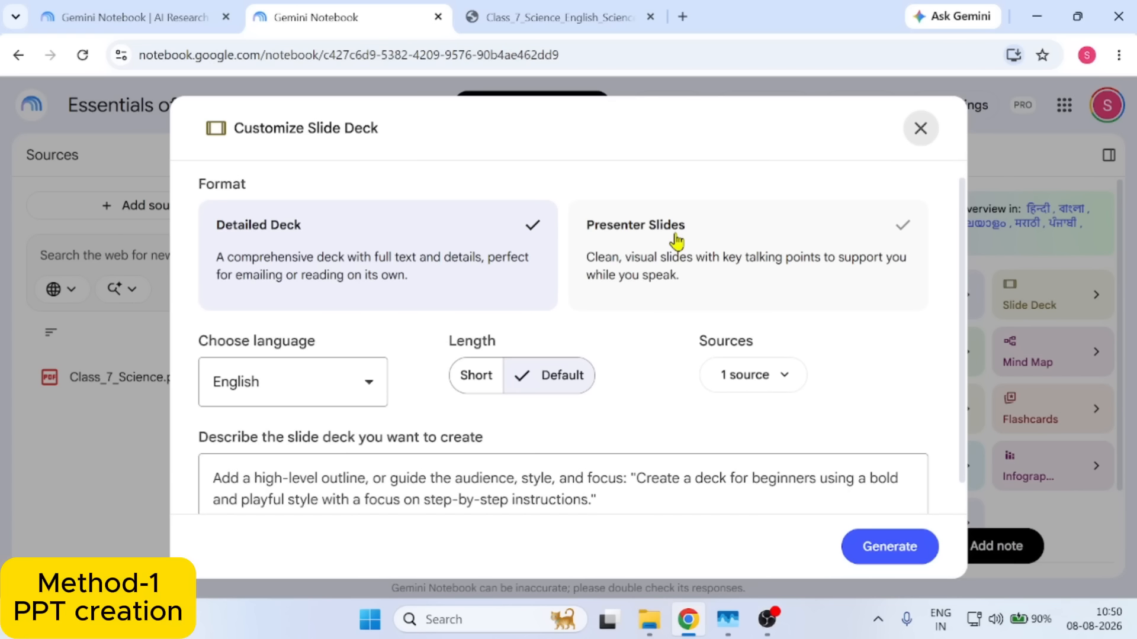
click(660, 273)
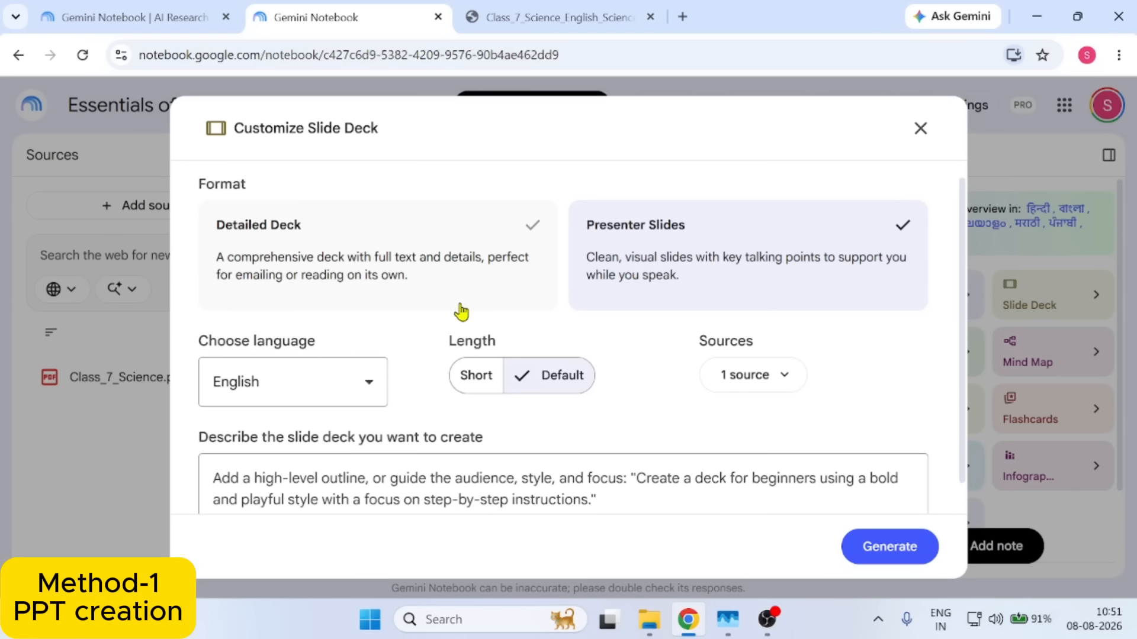
click(292, 392)
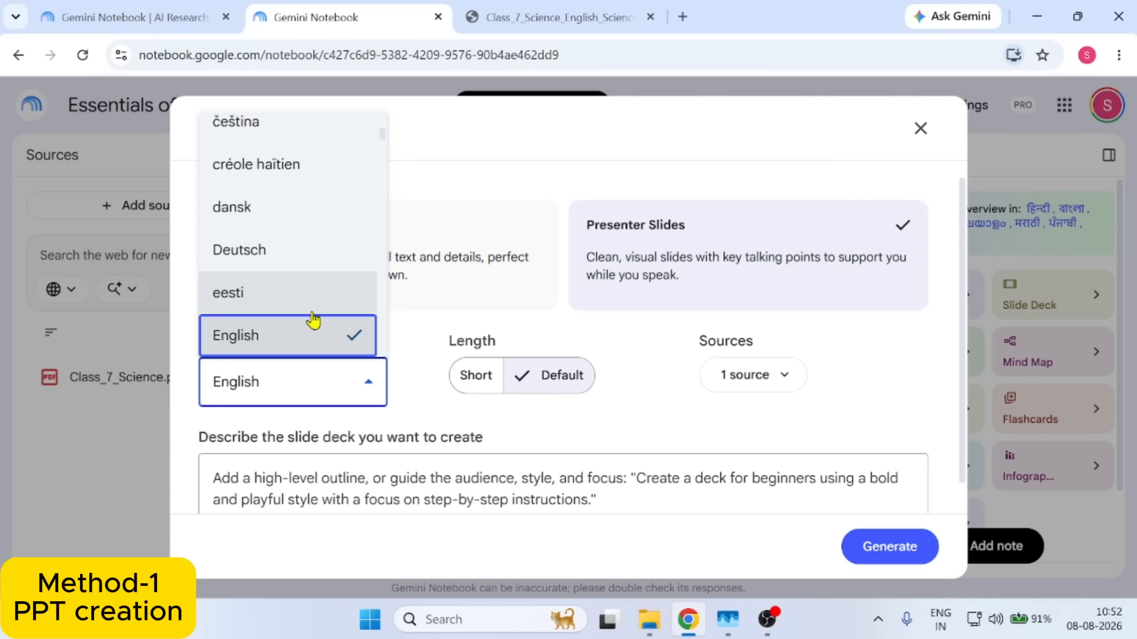
click(298, 345)
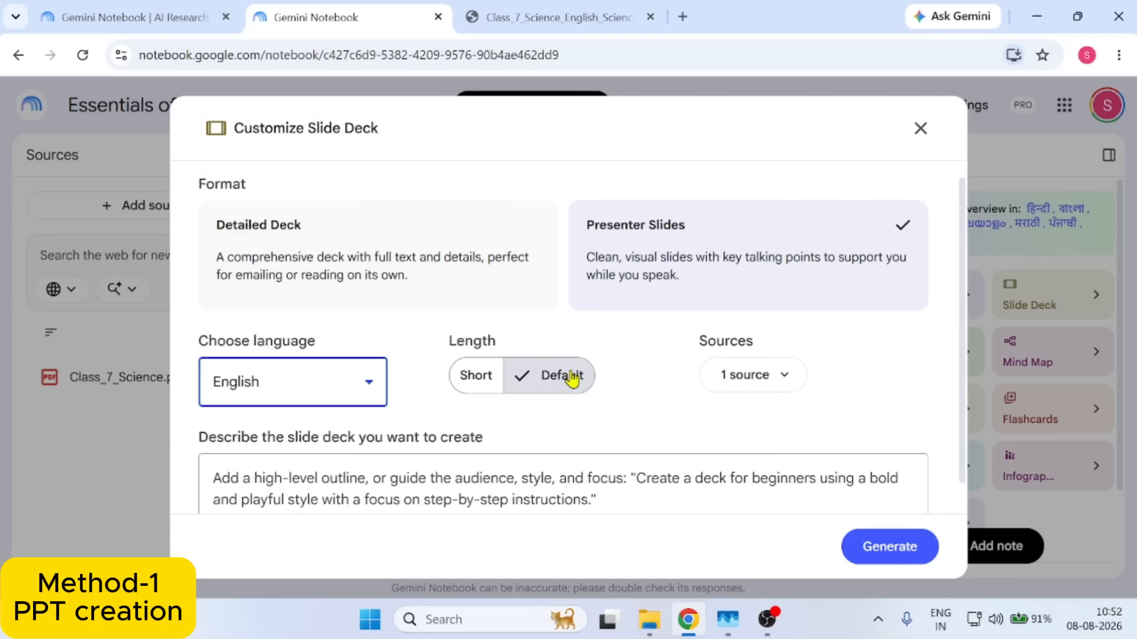
click(482, 385)
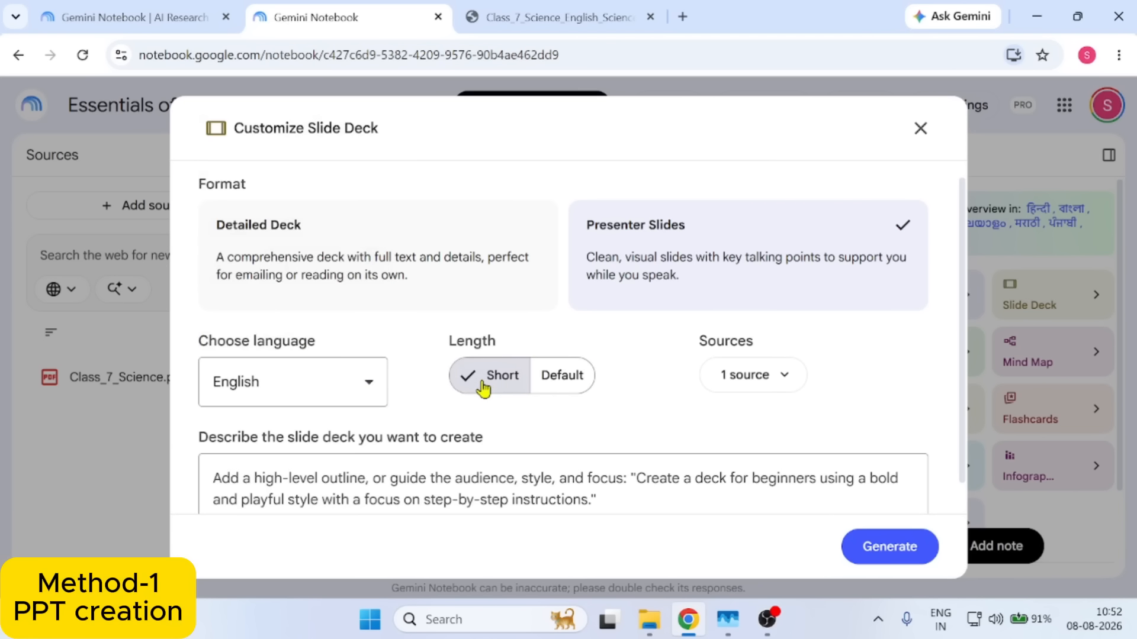
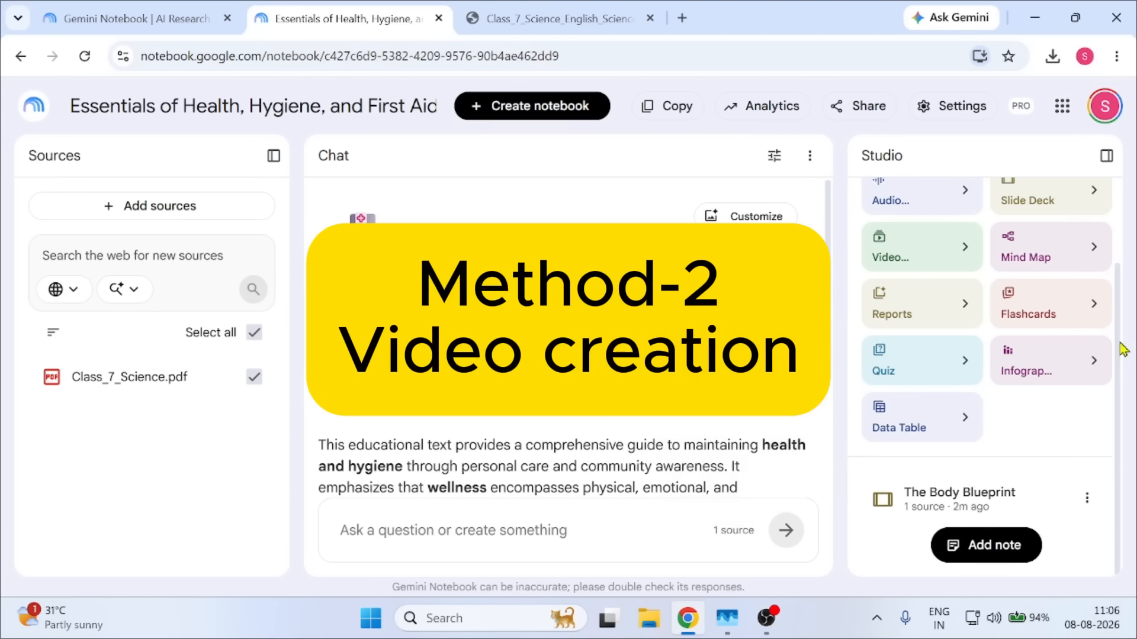
Step: Set up a Video Overview in Explainer format with the Whiteboard visual style, using Class_7_Science.pdf as its source
drag(1123, 349, 1113, 274)
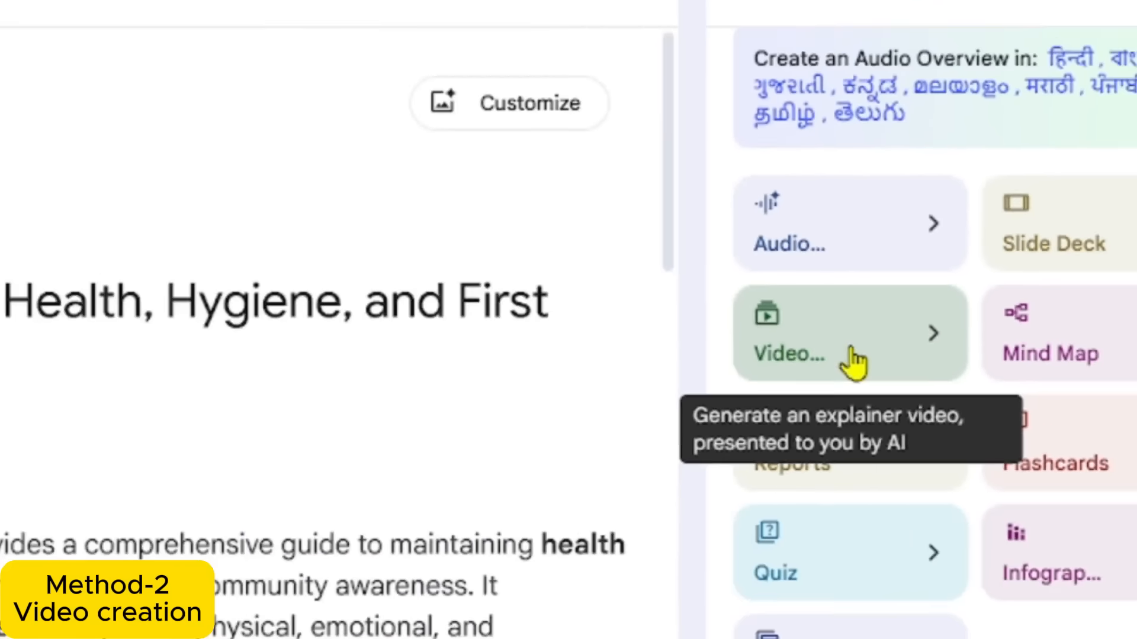
click(651, 379)
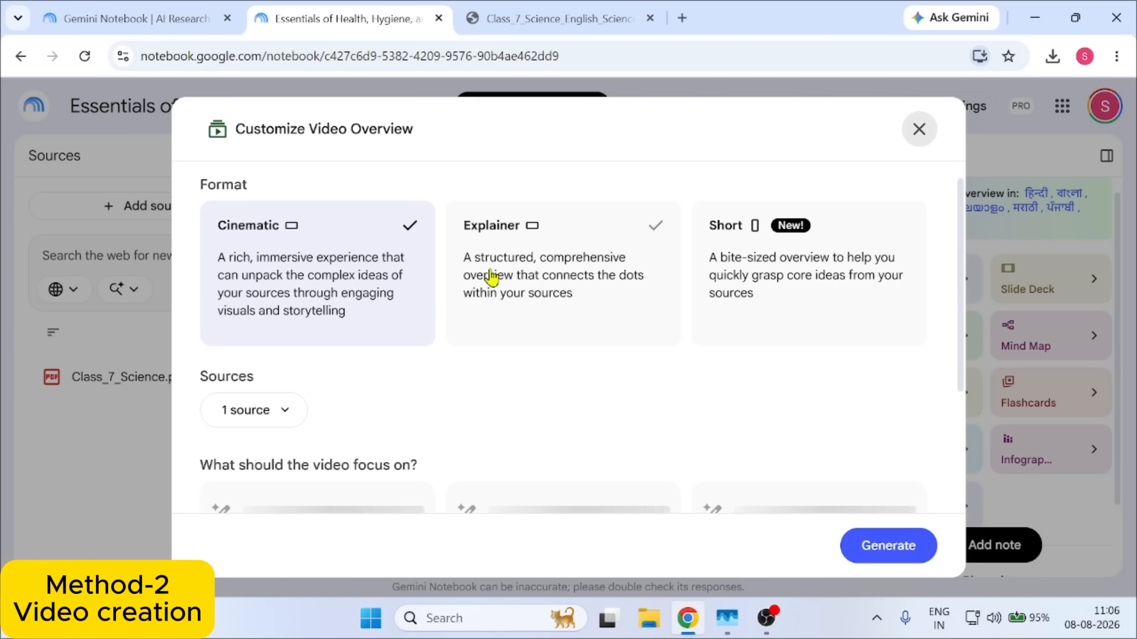
click(521, 275)
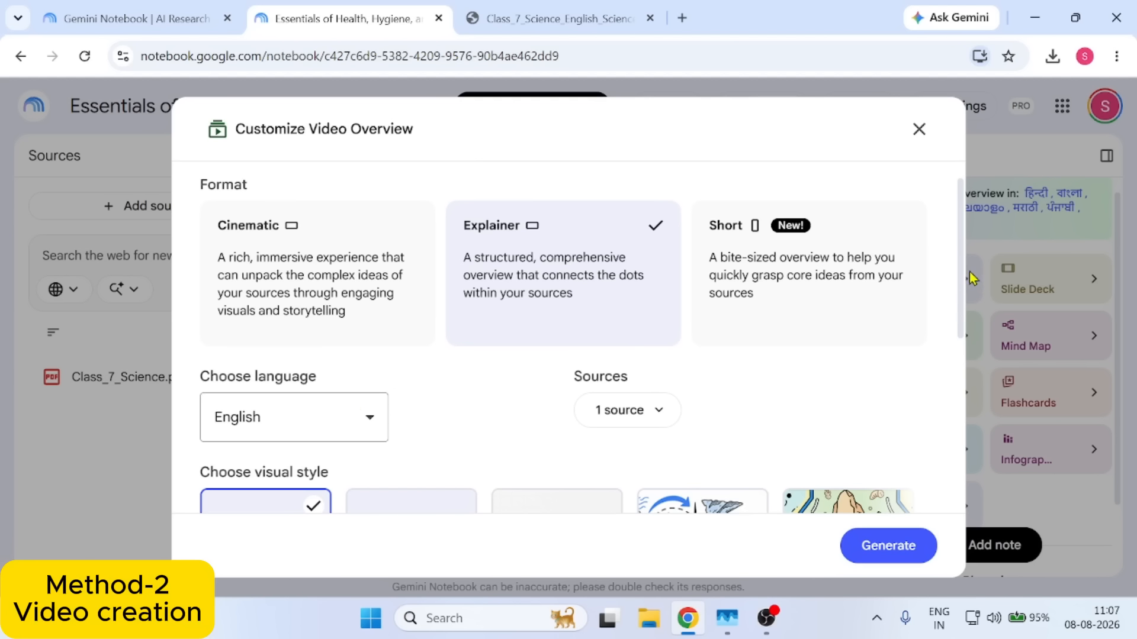
scroll(962, 278, down, 3)
drag(962, 279, 971, 350)
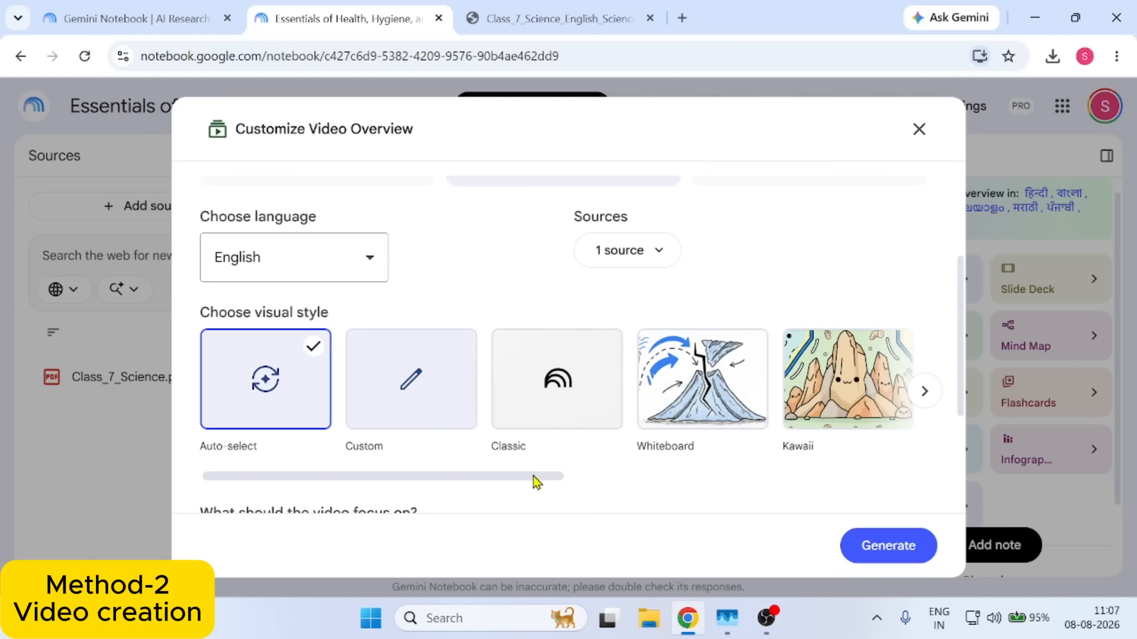
drag(537, 482, 567, 485)
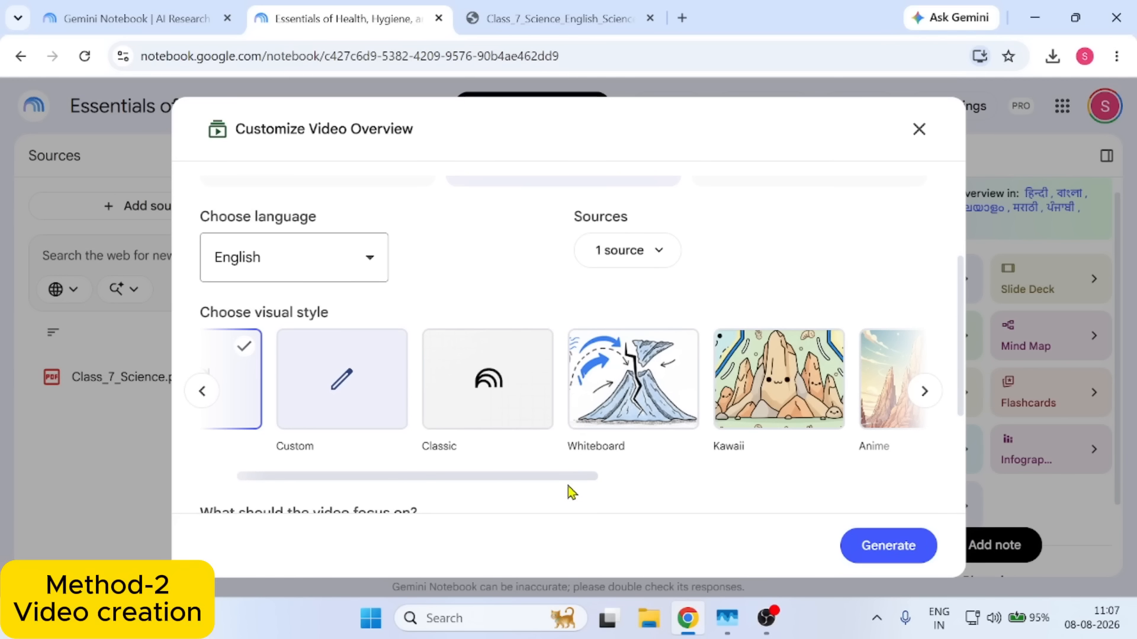
click(608, 408)
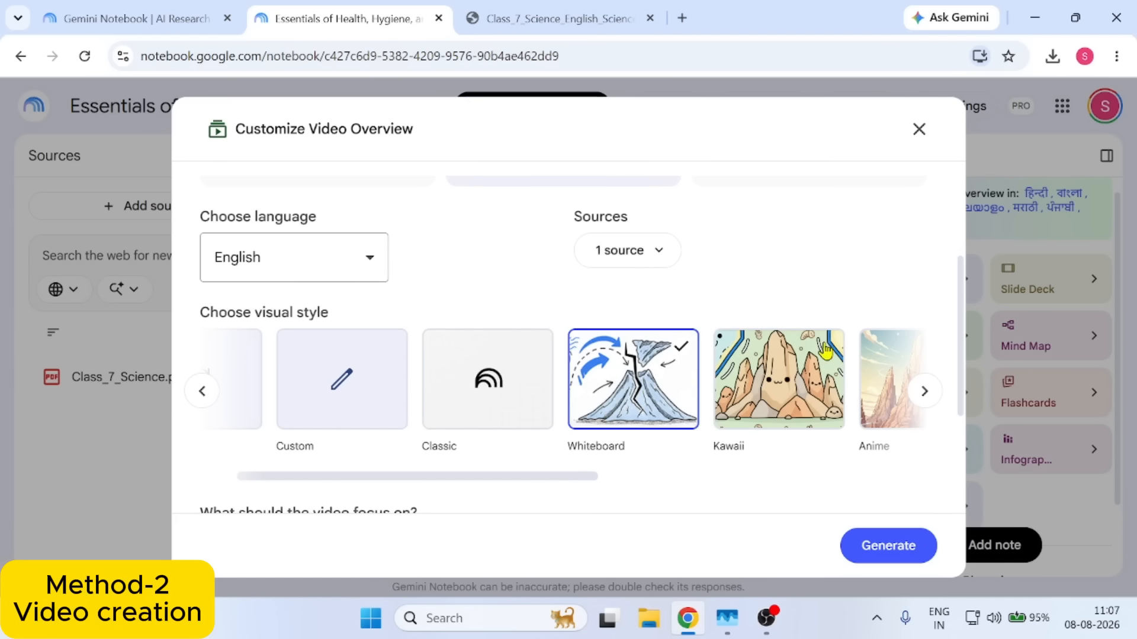
click(637, 266)
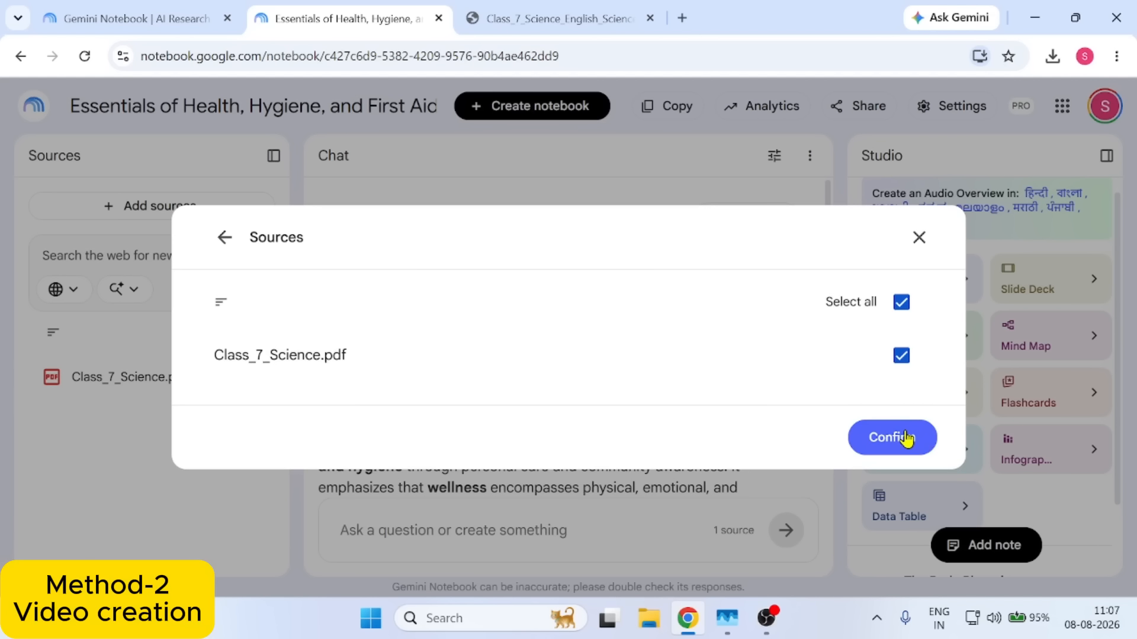
click(906, 438)
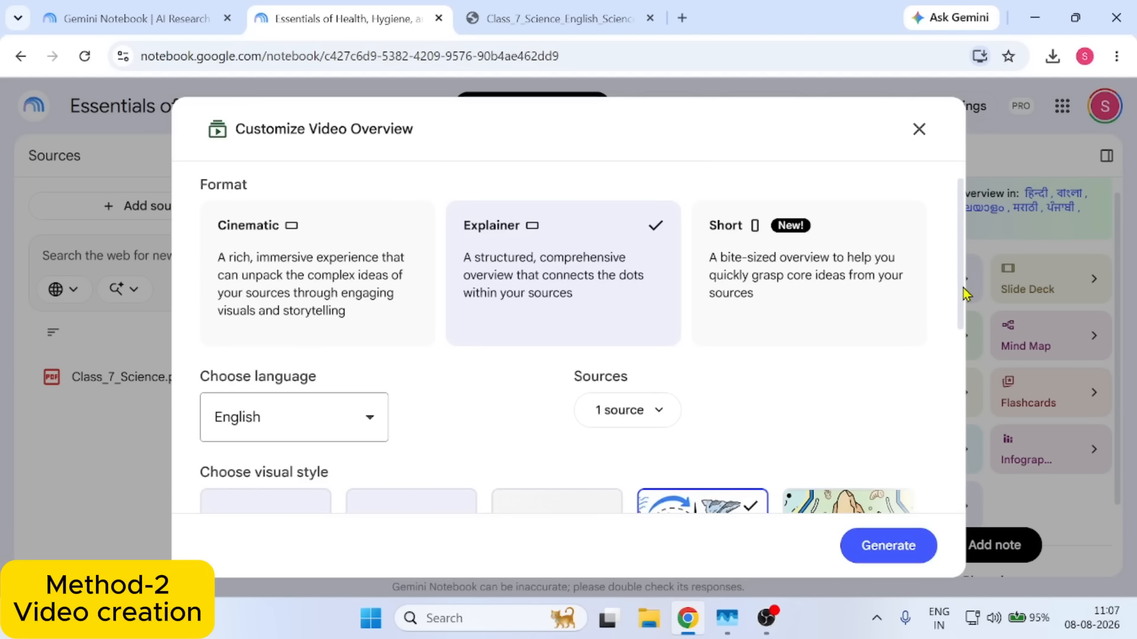
Step: Focus the Video Overview on Disease Basics and generate it
drag(963, 288, 979, 450)
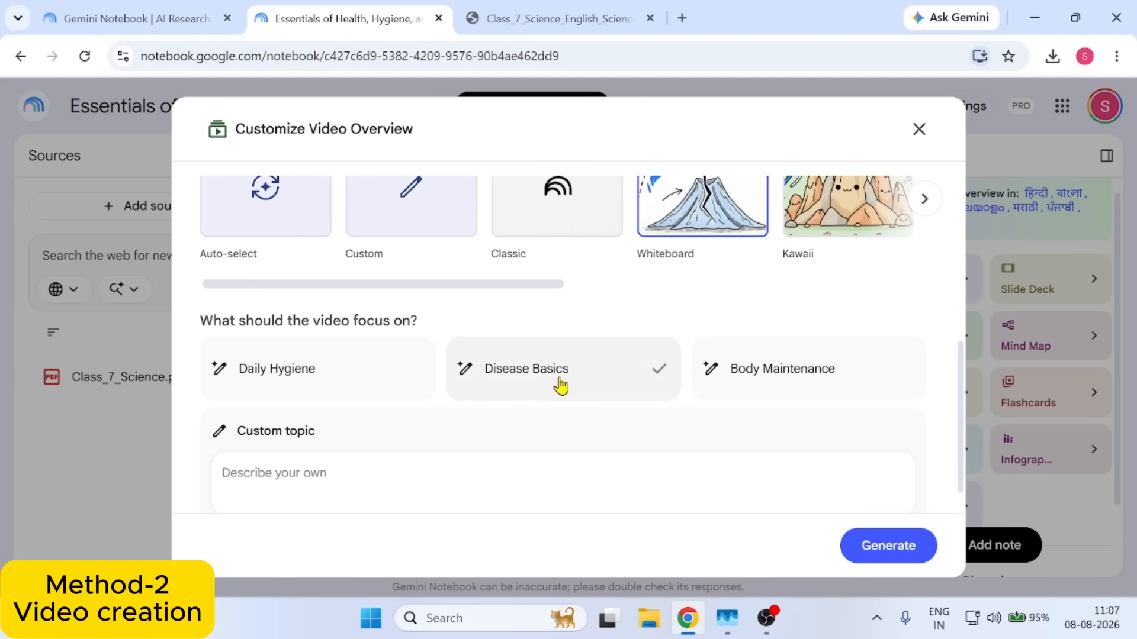
click(415, 375)
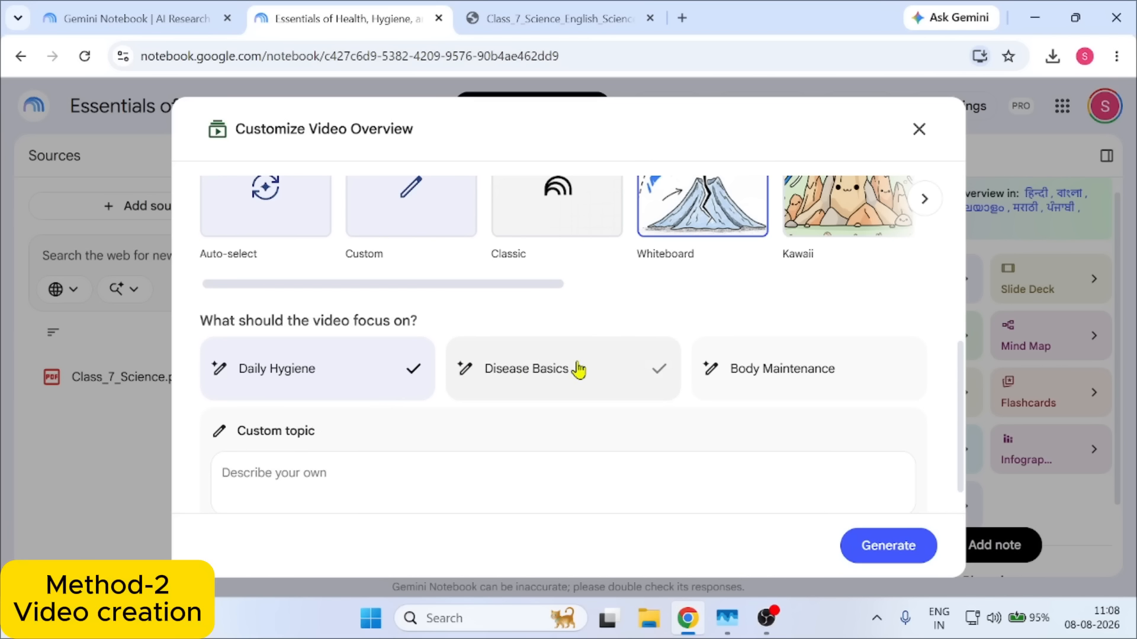
click(661, 377)
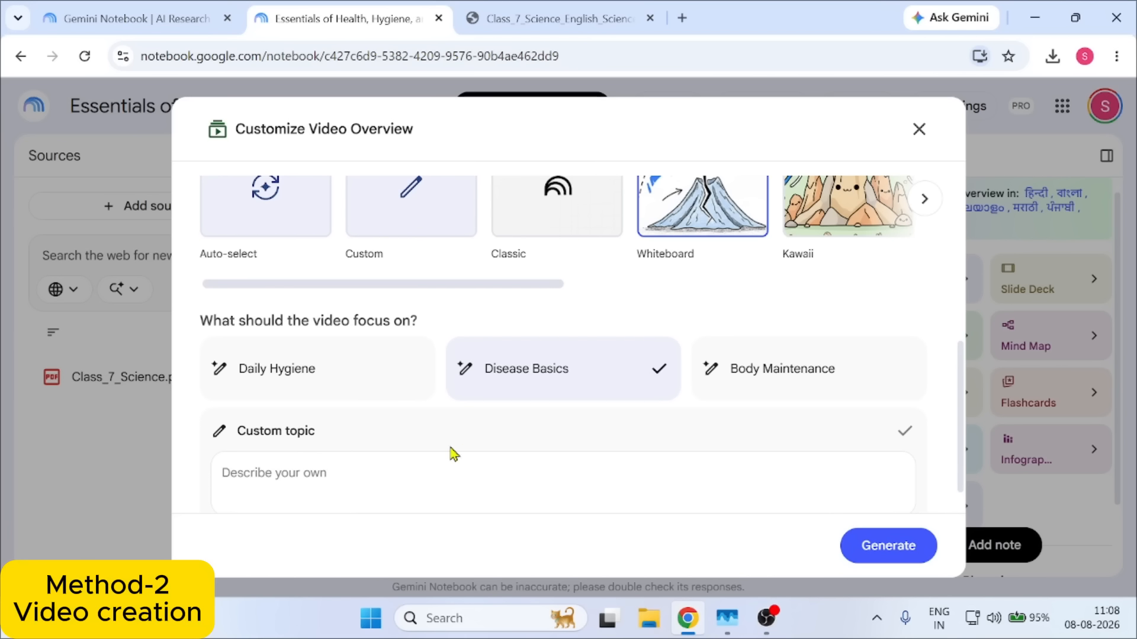
click(901, 551)
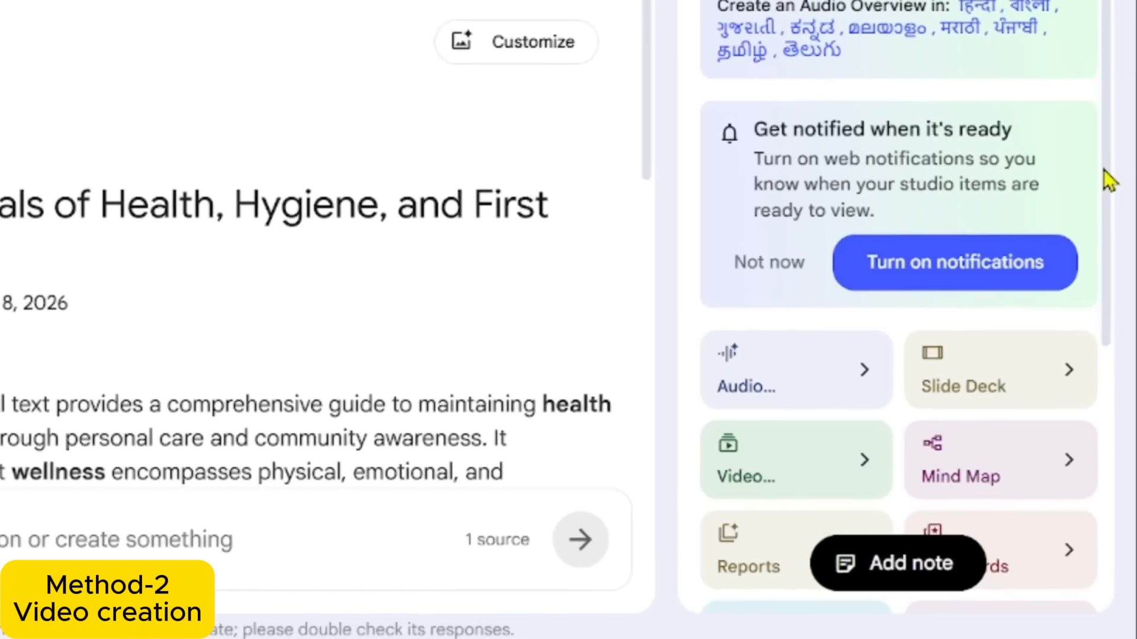
drag(1104, 170, 1109, 473)
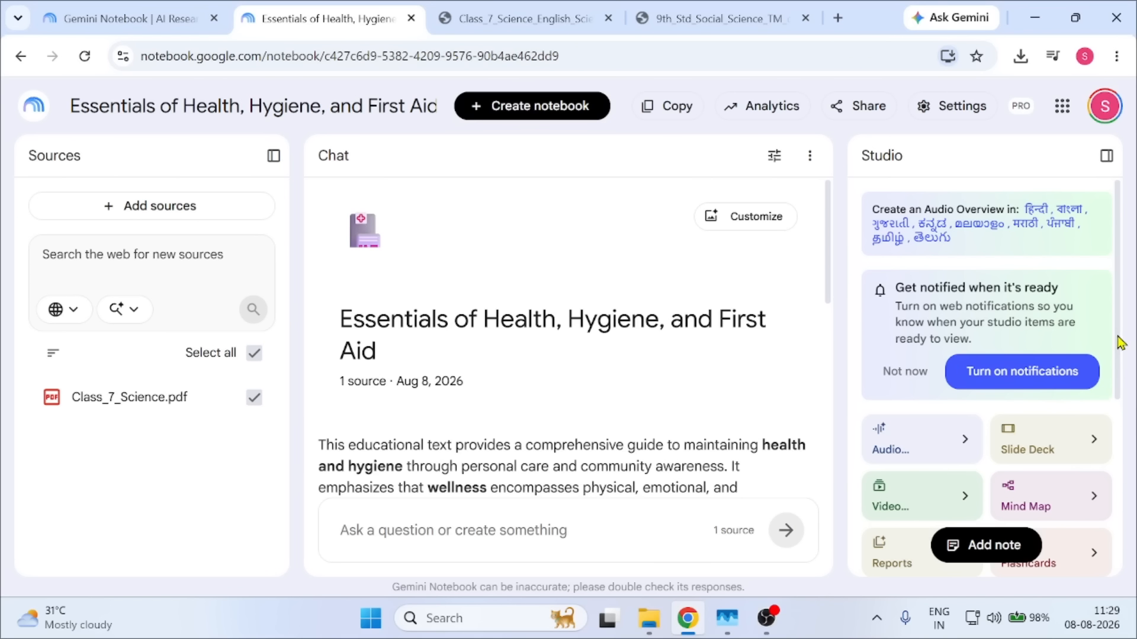
drag(1119, 342, 1125, 409)
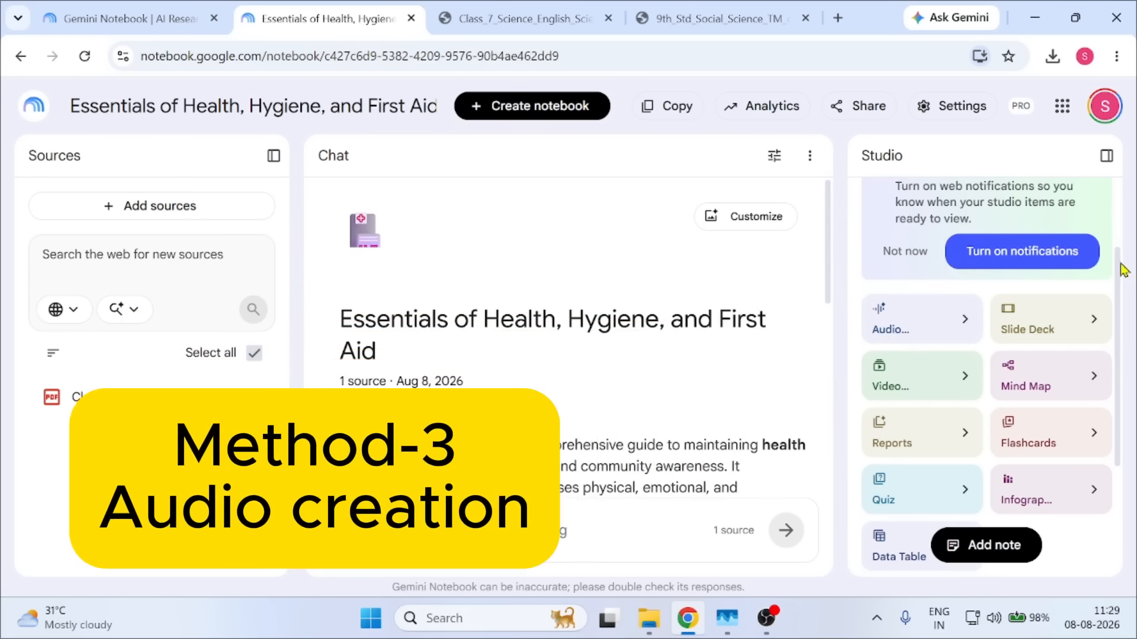
drag(1119, 261, 1123, 280)
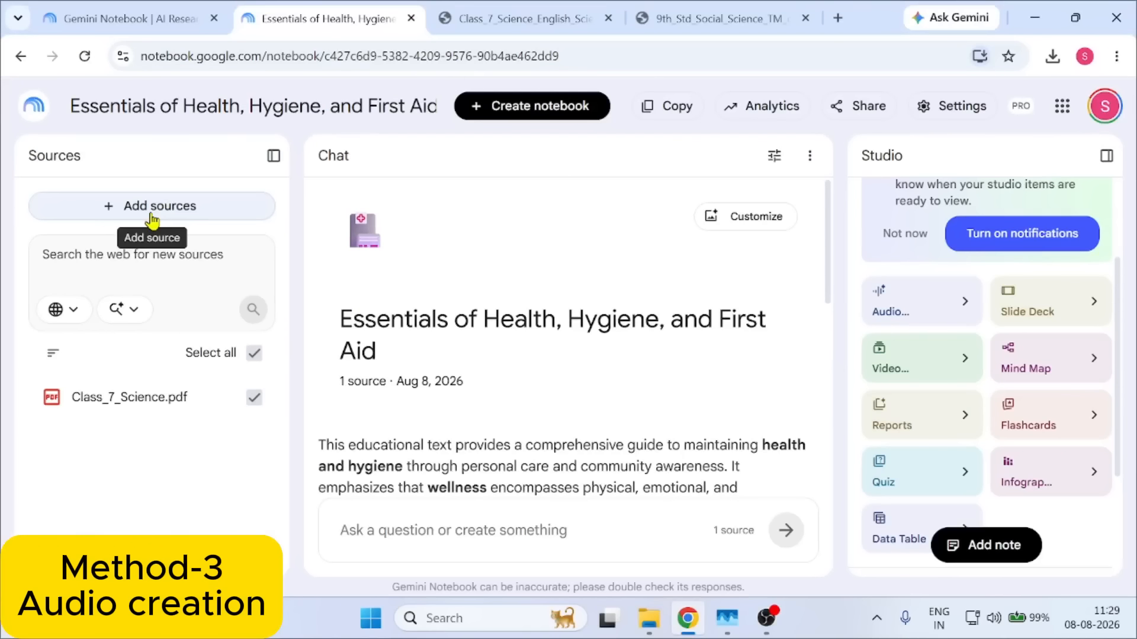
Step: Add 9th_Std_Social_Science_TM_optimised from the Downloads folder as another source for the notebook
click(559, 383)
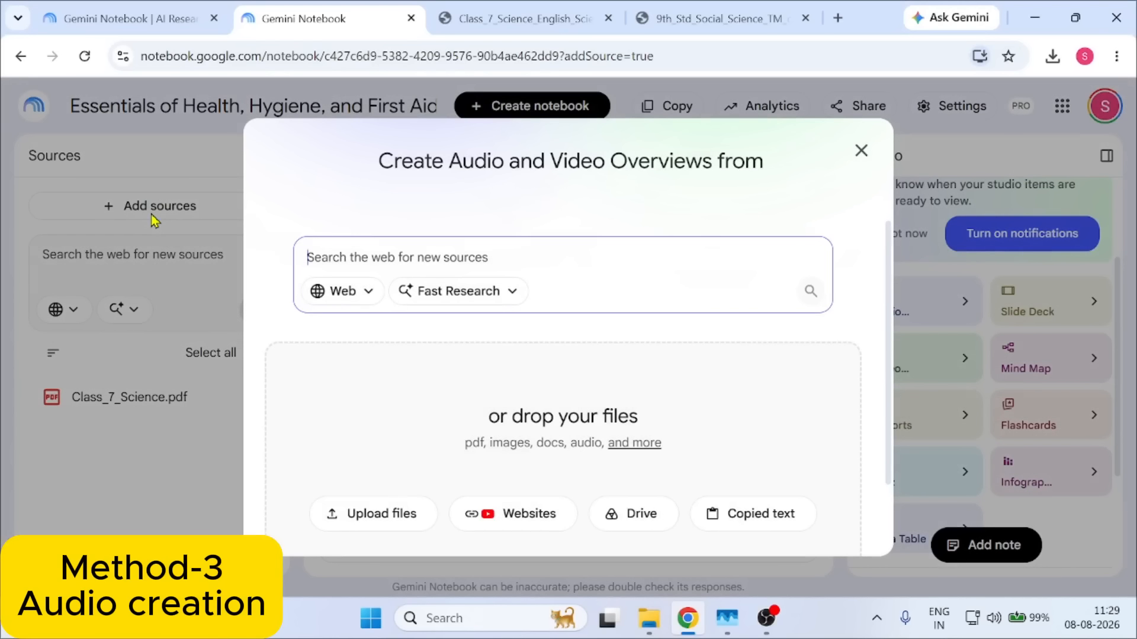
click(372, 514)
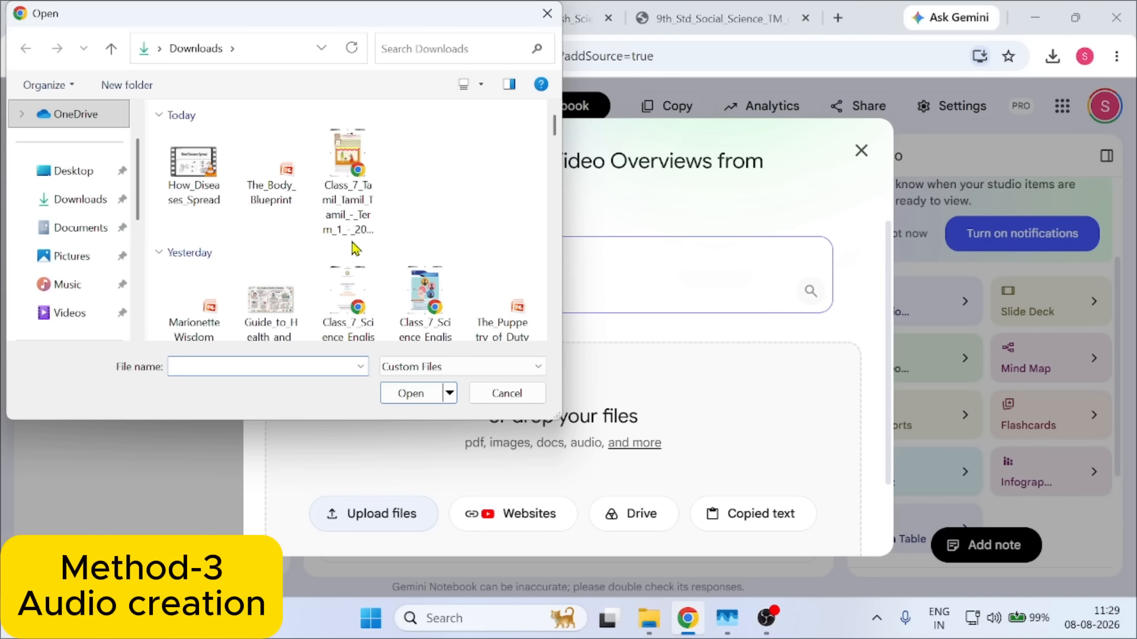
scroll(354, 249, down, 1)
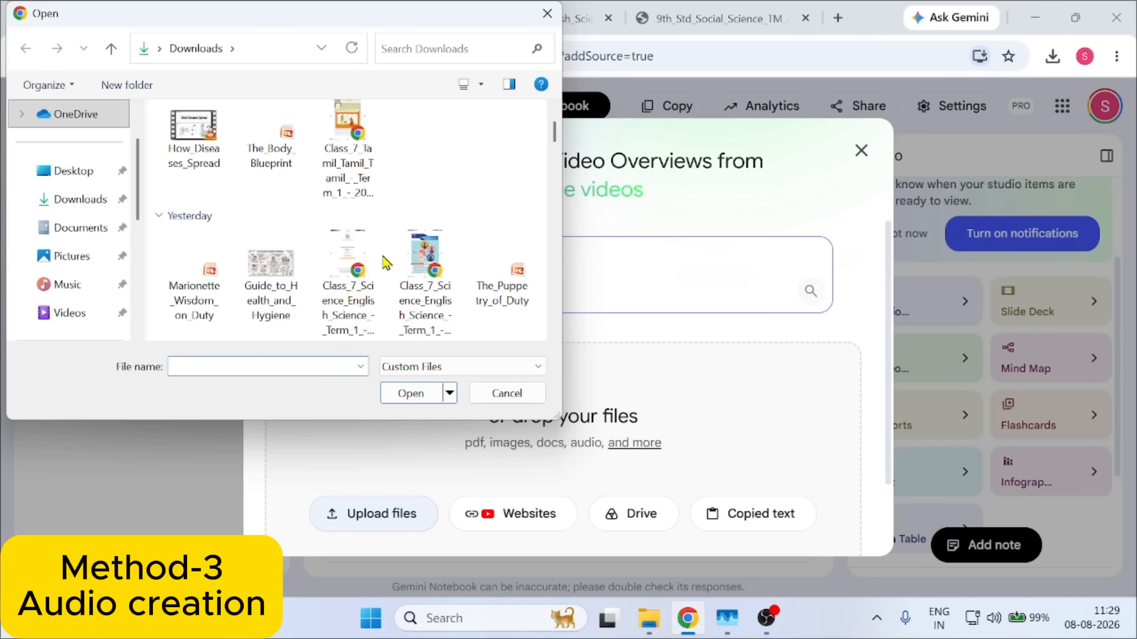
scroll(386, 263, down, 3)
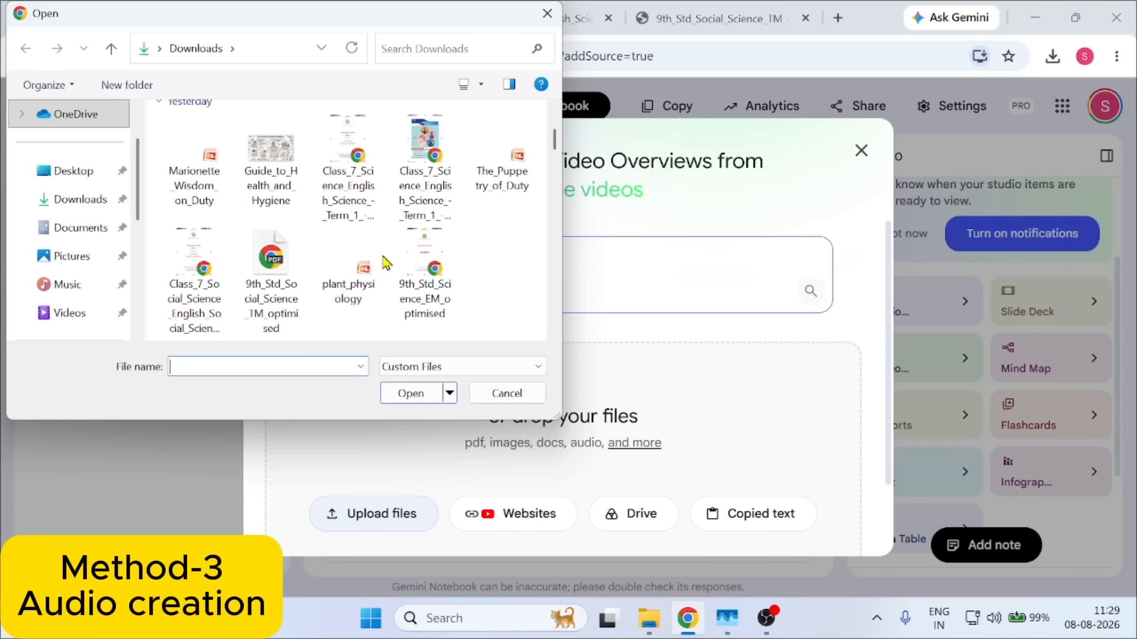
click(281, 323)
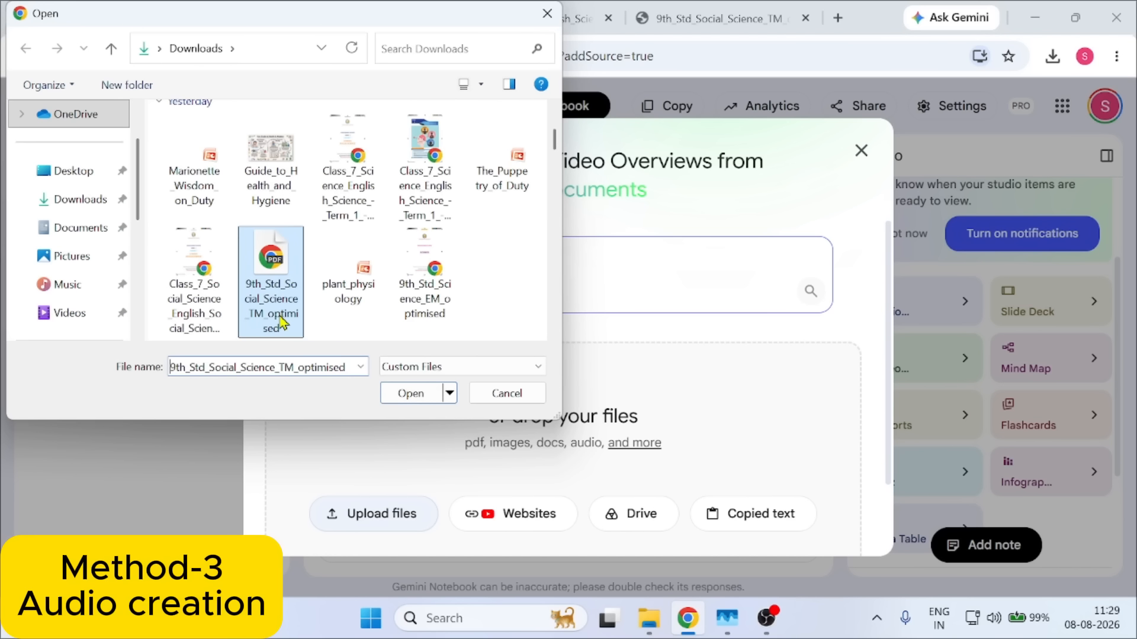
click(434, 397)
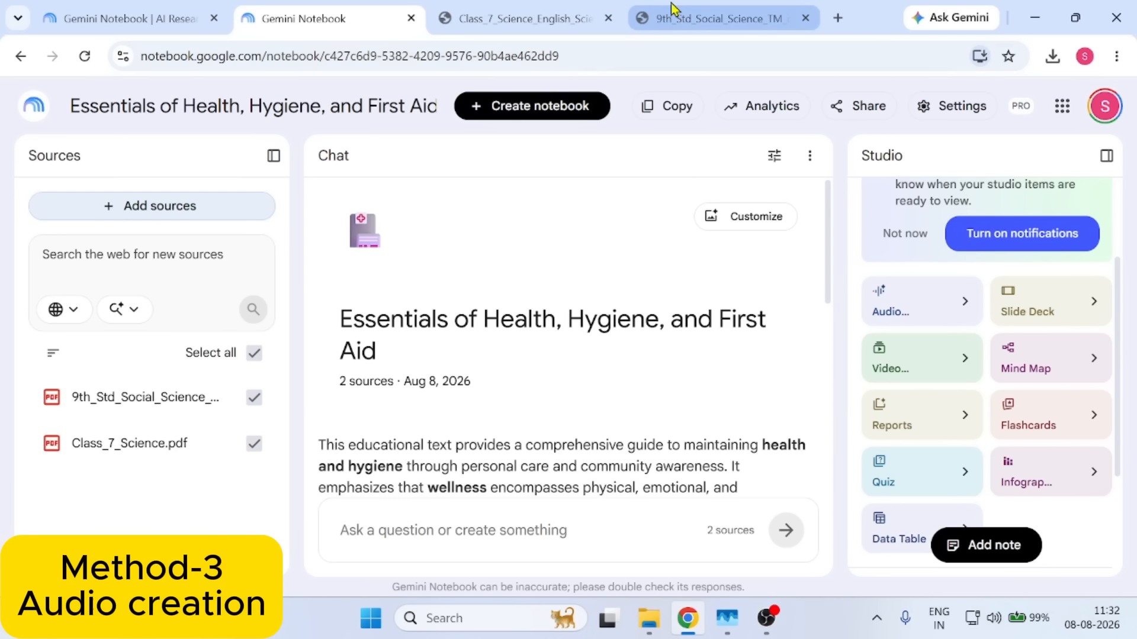
Step: Check the chapter list in the 9th Std Social Science PDF, then return to the notebook and customize an Audio Overview with தமிழ் as its language
click(672, 9)
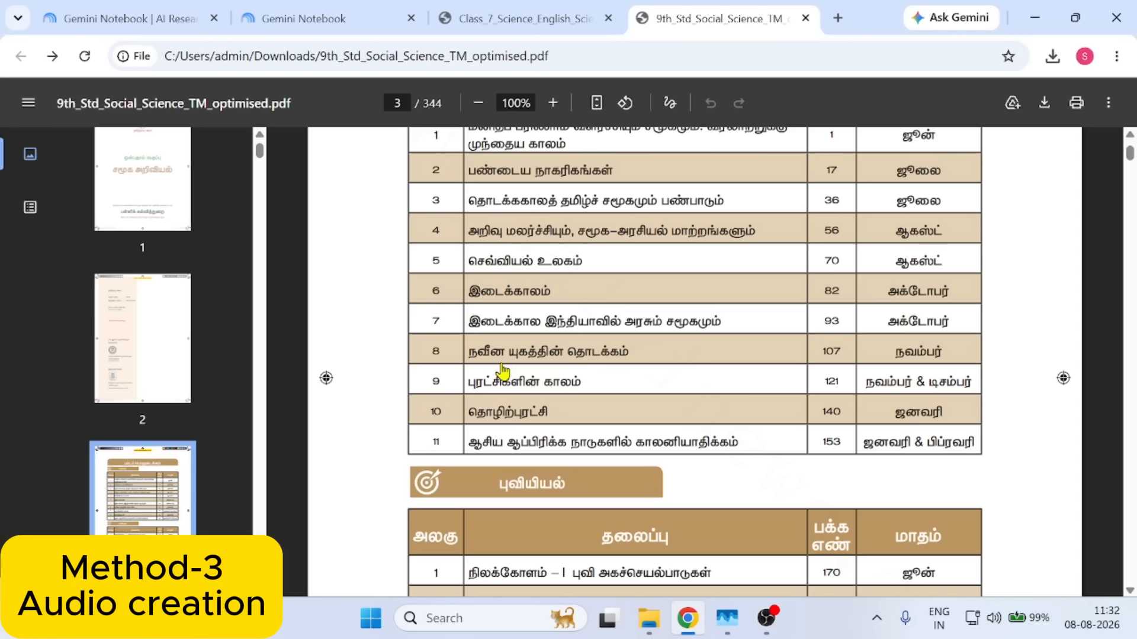
click(334, 22)
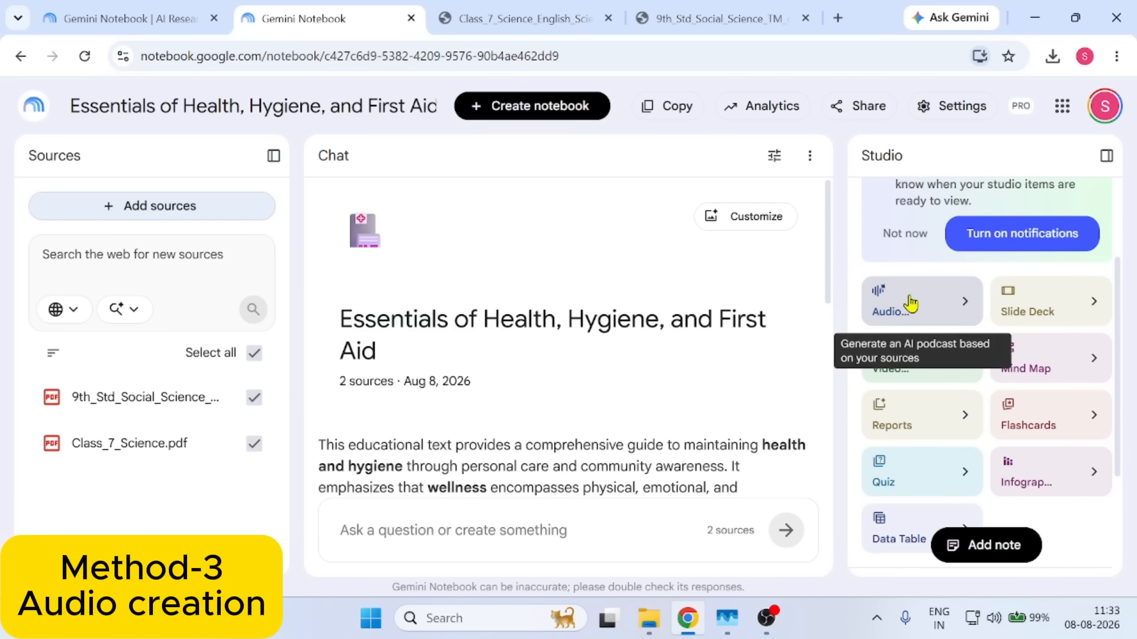
click(910, 304)
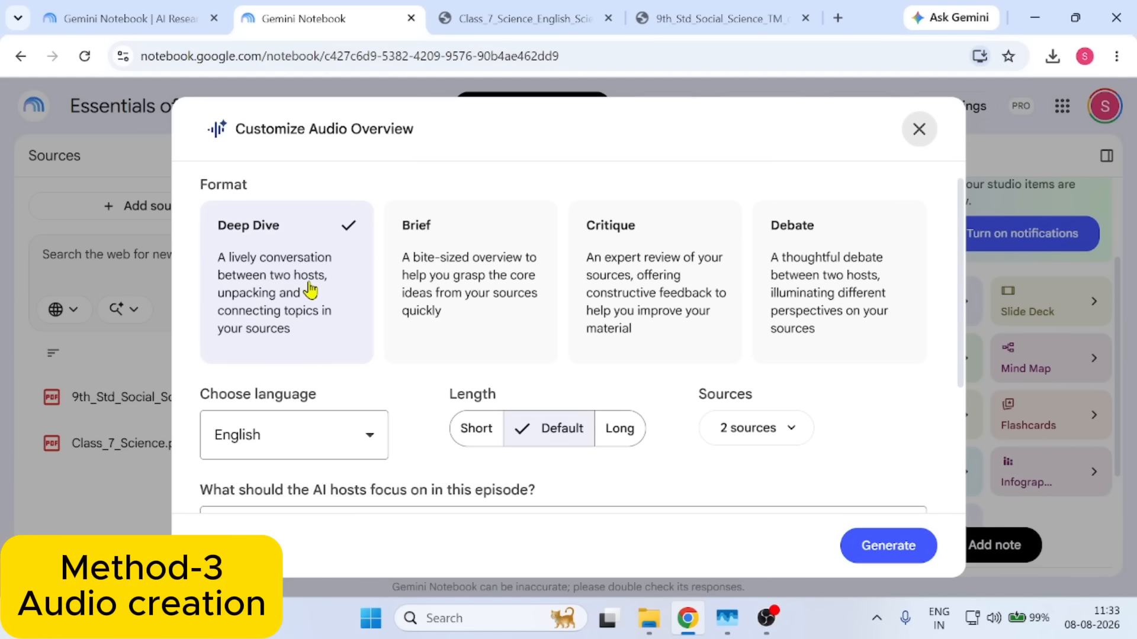
click(306, 437)
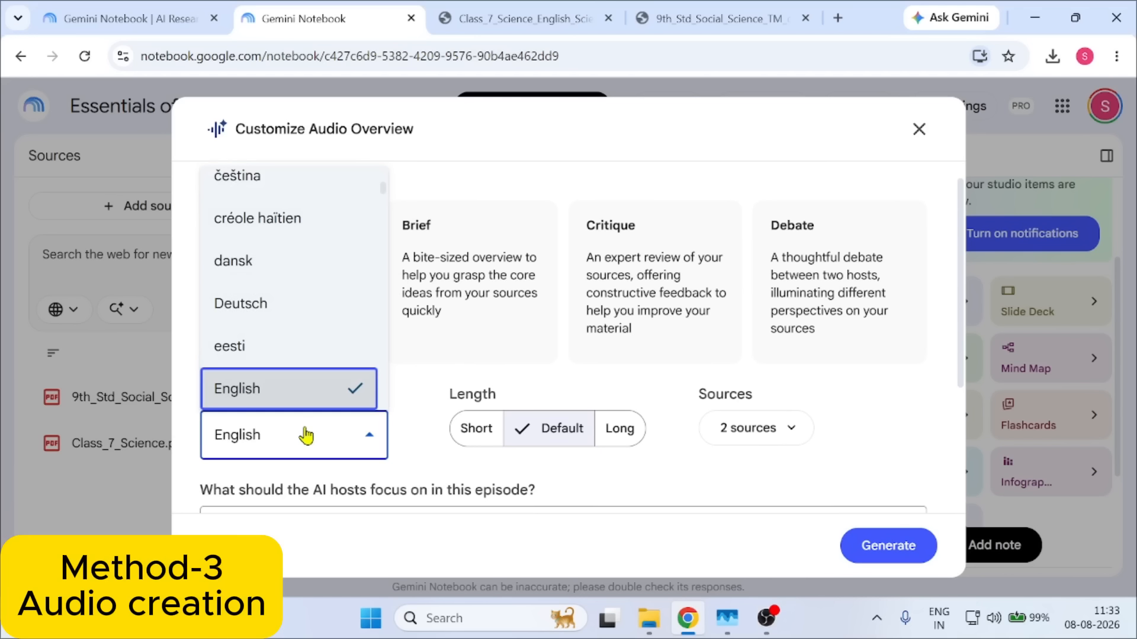
scroll(381, 208, down, 9)
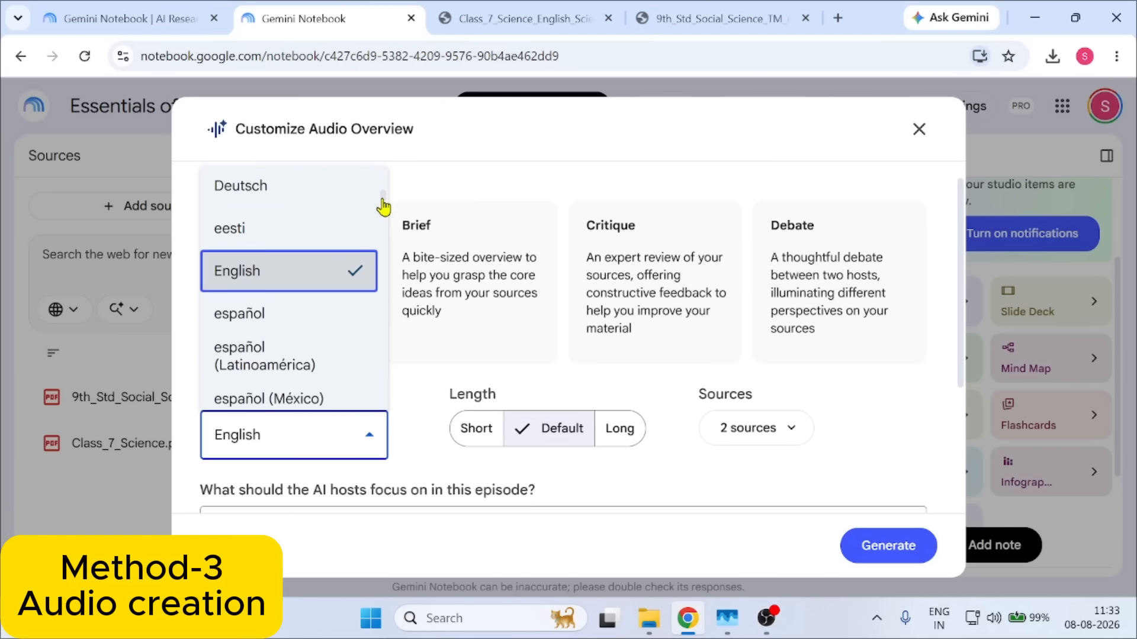
drag(384, 232, 386, 380)
click(330, 382)
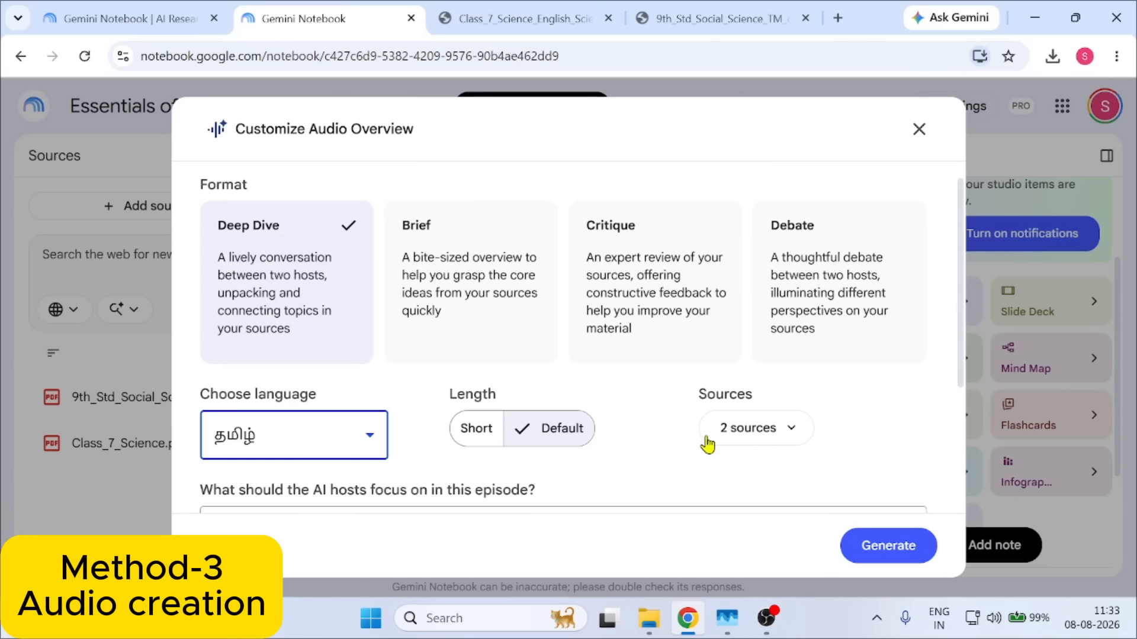
Step: Restrict the Audio Overview's sources to 9th_Std_Social_Science_TM_optimised.pdf by excluding Class_7_Science.pdf
click(783, 448)
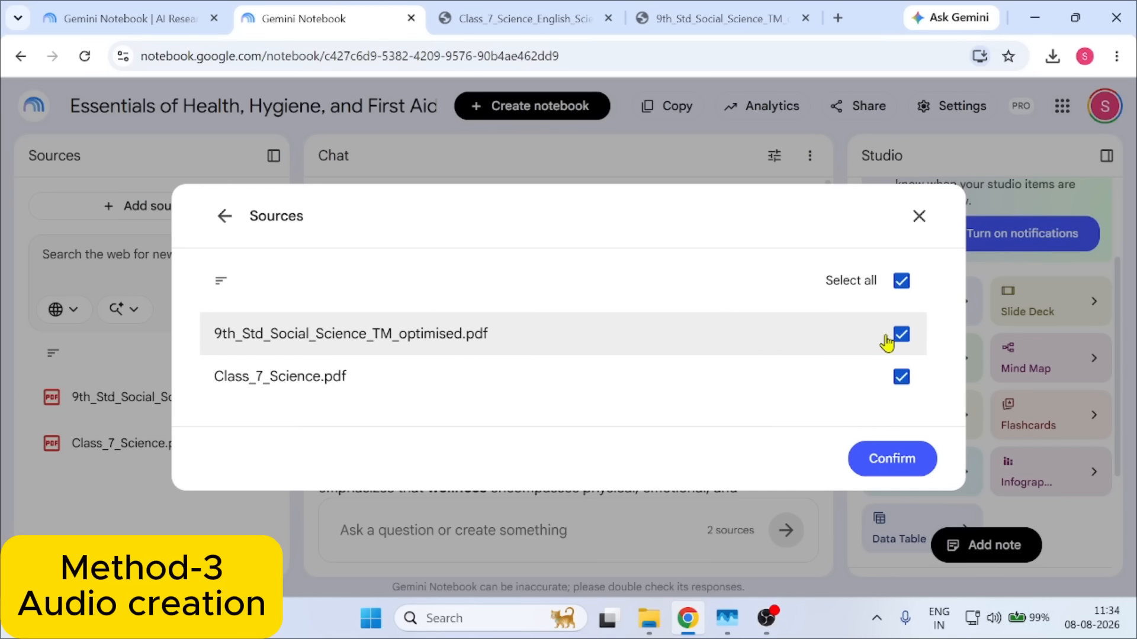
click(901, 374)
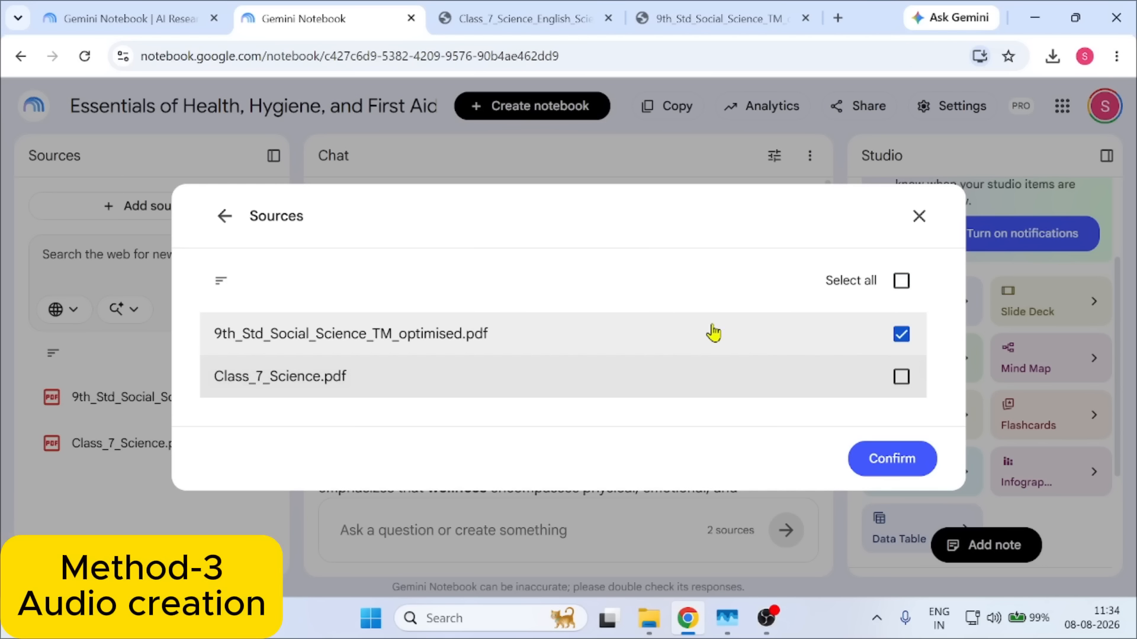
click(893, 459)
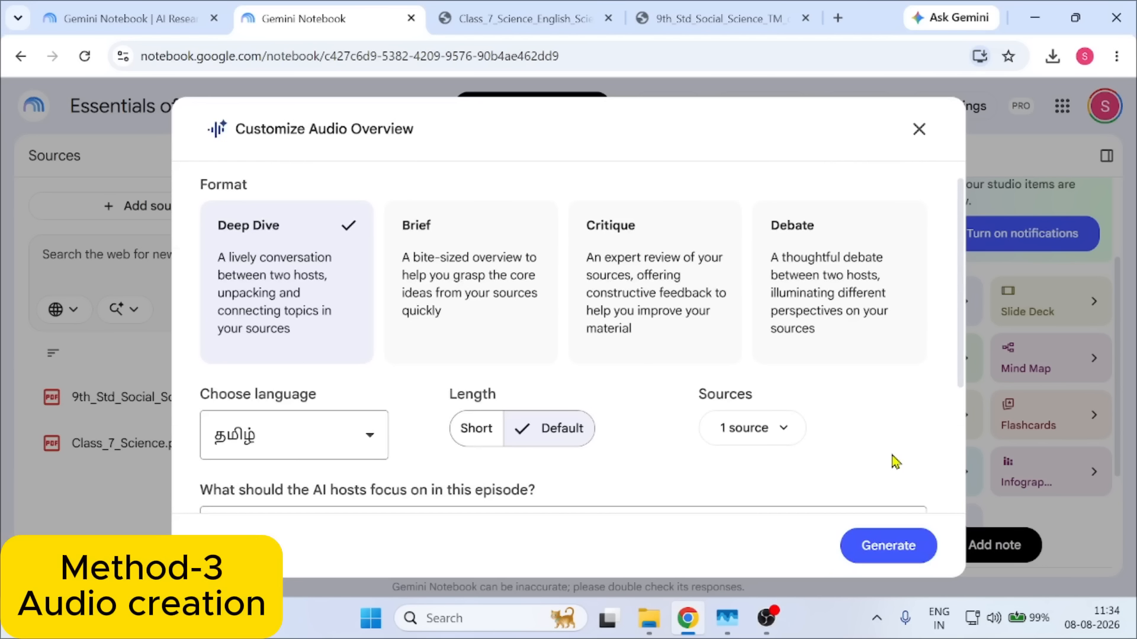
Step: Focus the Audio Overview on the chapter "நவீன யுகத்தின் தொடக்கம்" and generate it
drag(960, 339, 963, 455)
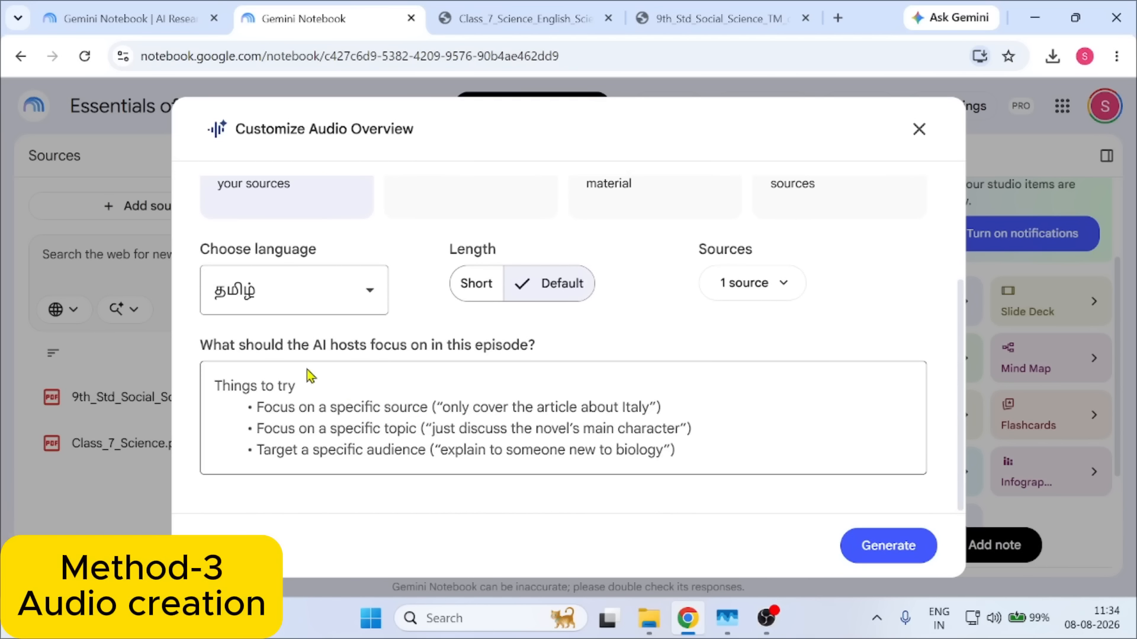
click(485, 375)
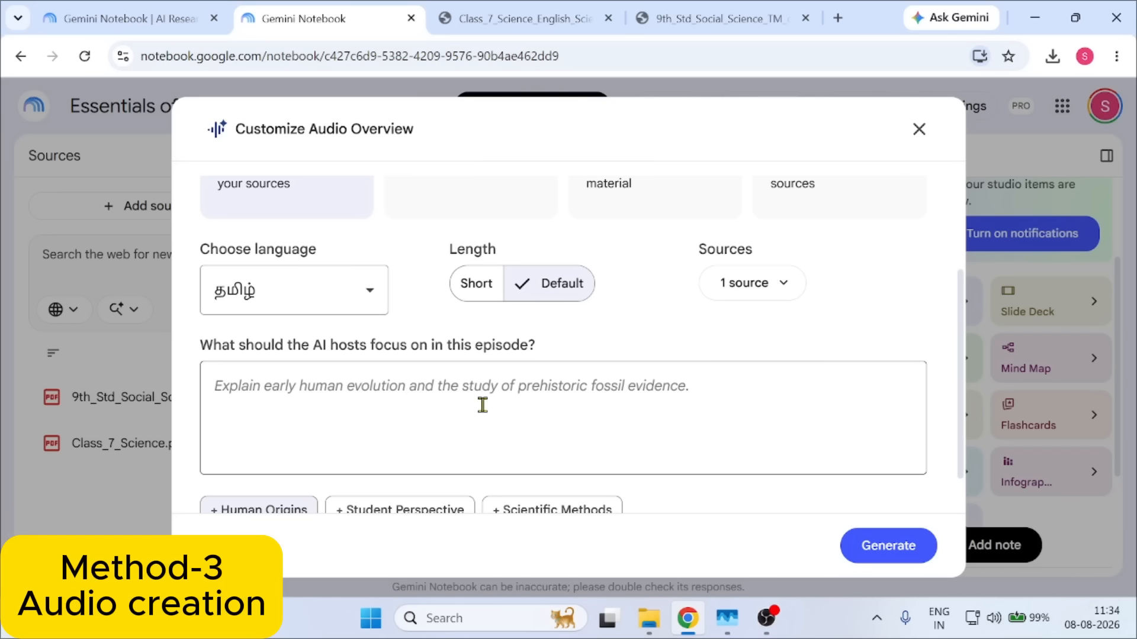
click(415, 405)
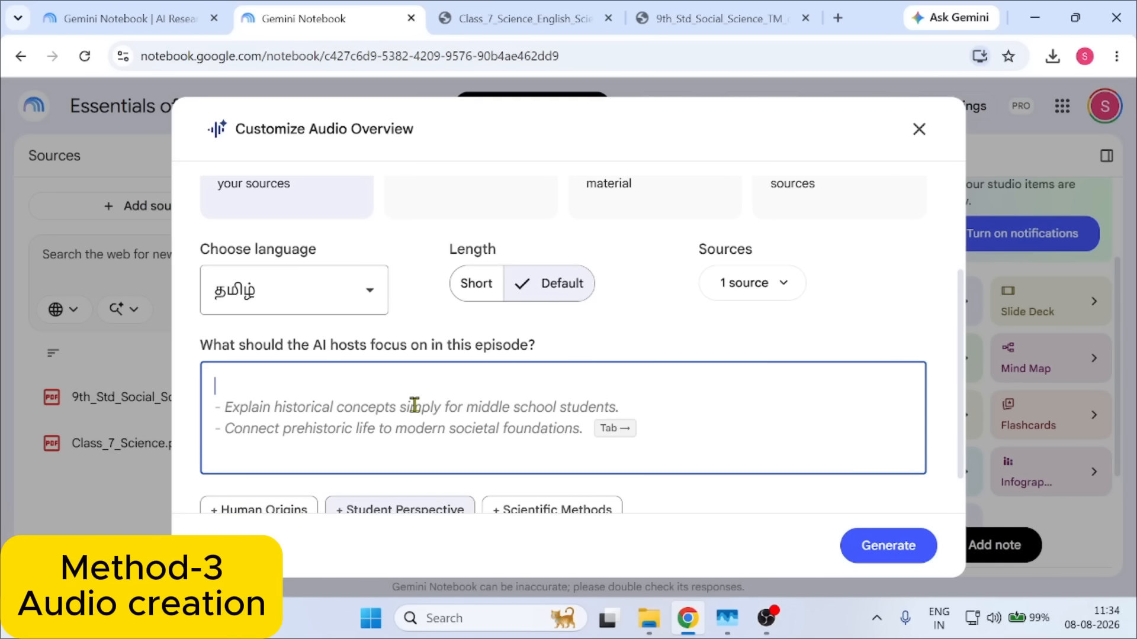
text(நவீன யுகத்தின் தொடக்கம்)
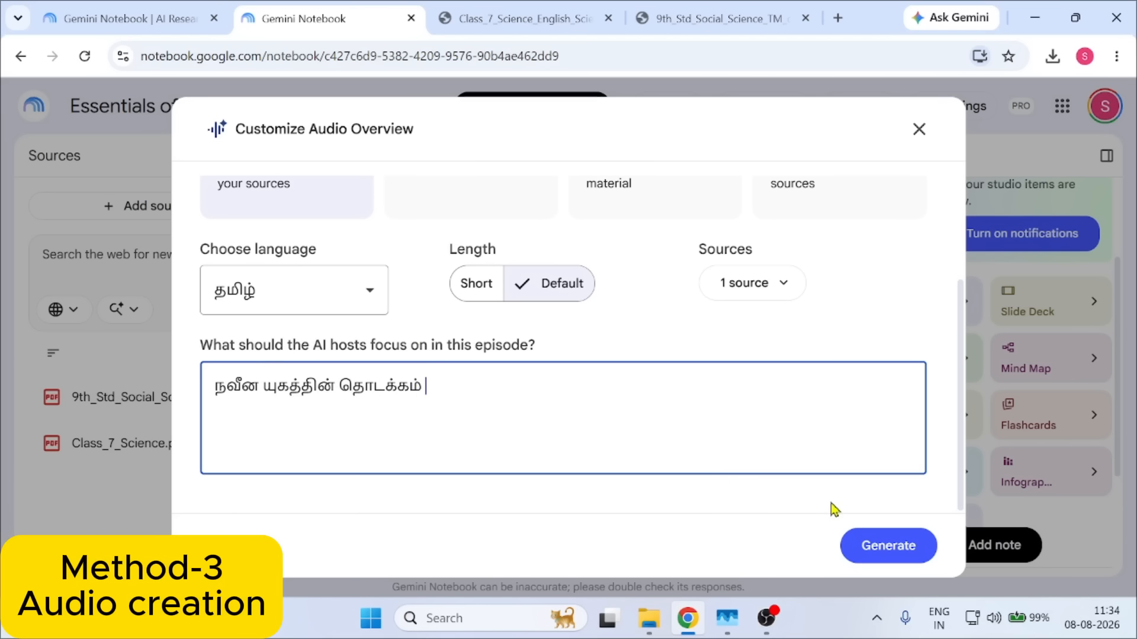
click(886, 545)
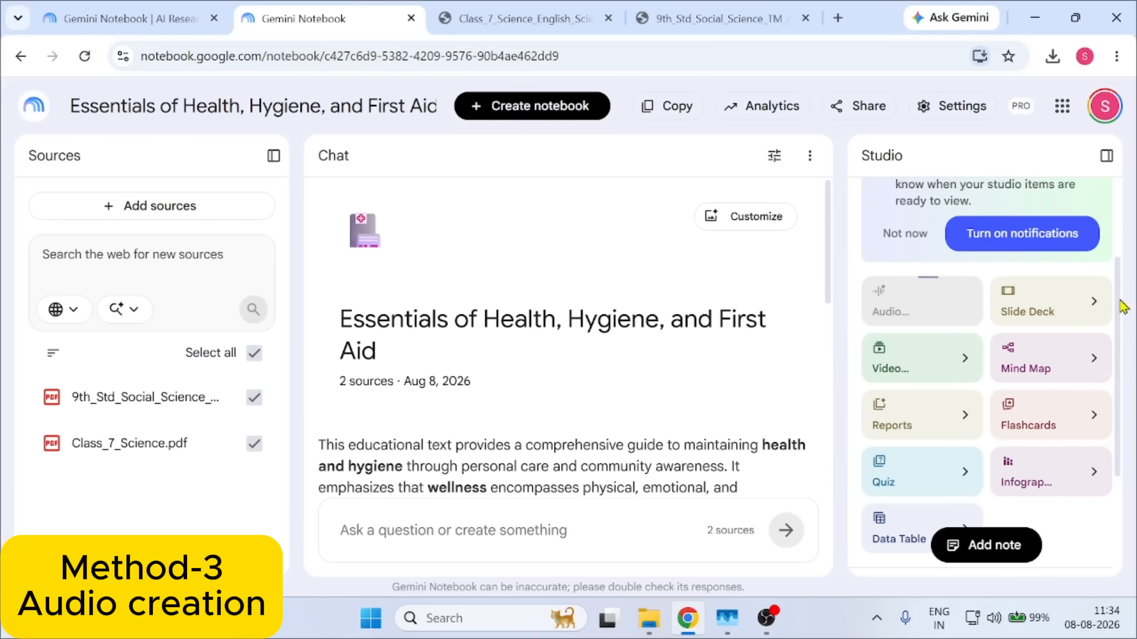
Step: Find the generated Deep Dive audio among the Studio items and play it
drag(1117, 300, 1124, 417)
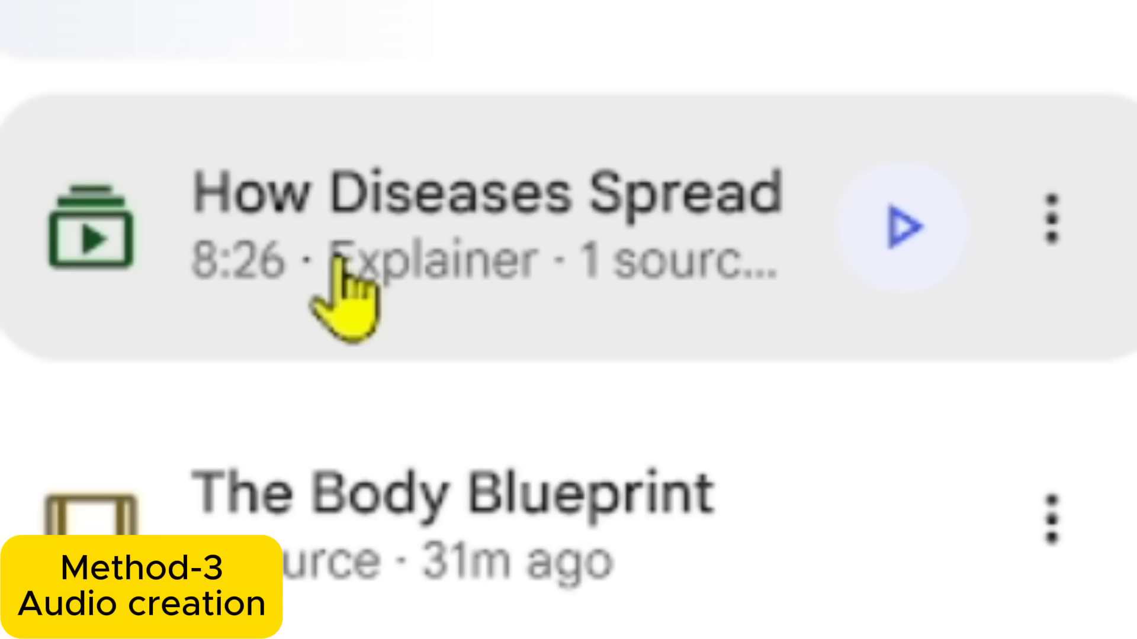
scroll(569, 320, up, 2)
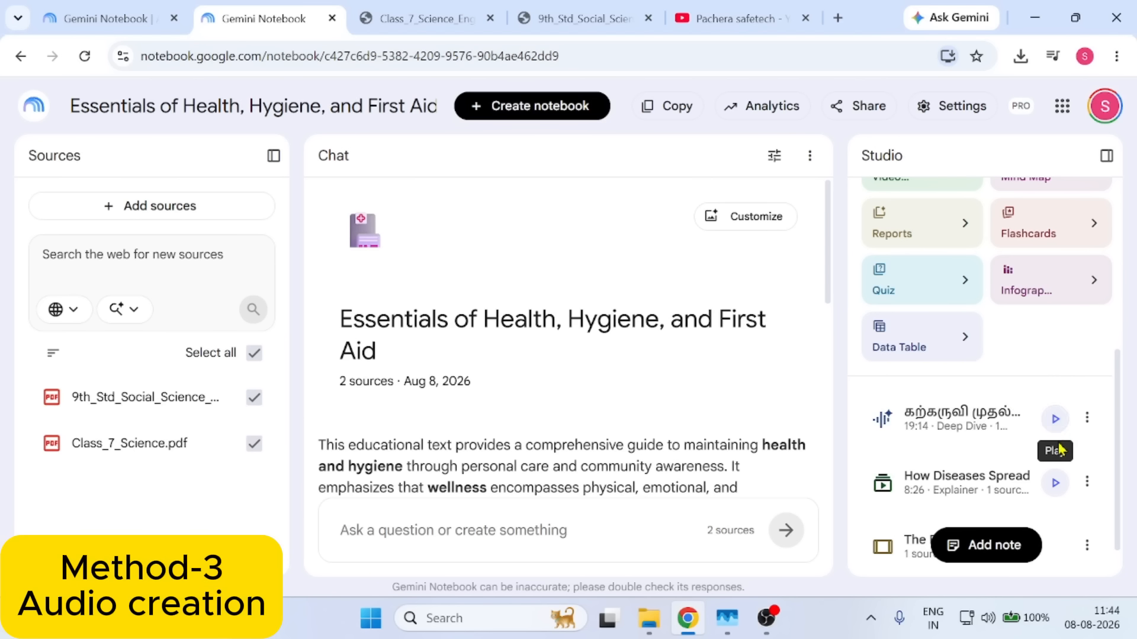
click(1055, 420)
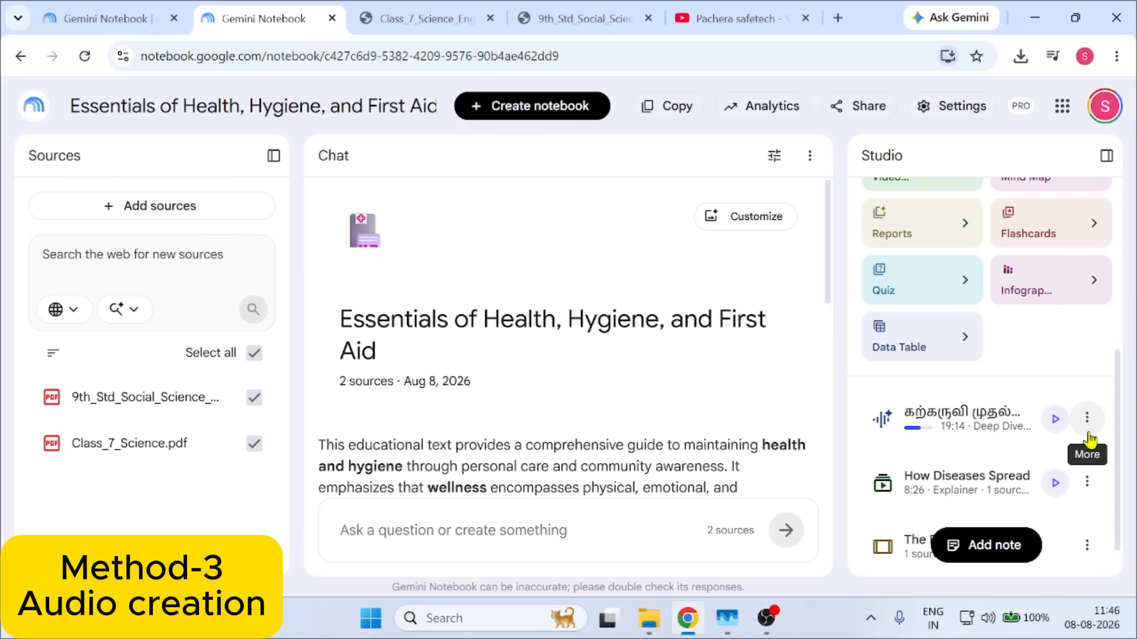
drag(1125, 406, 1129, 295)
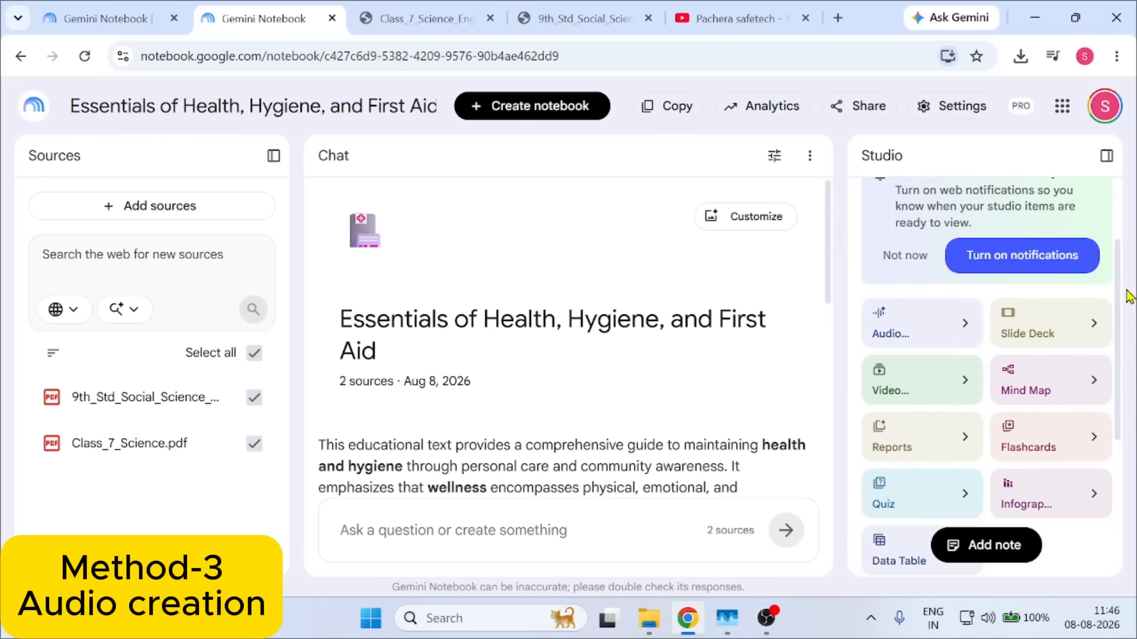